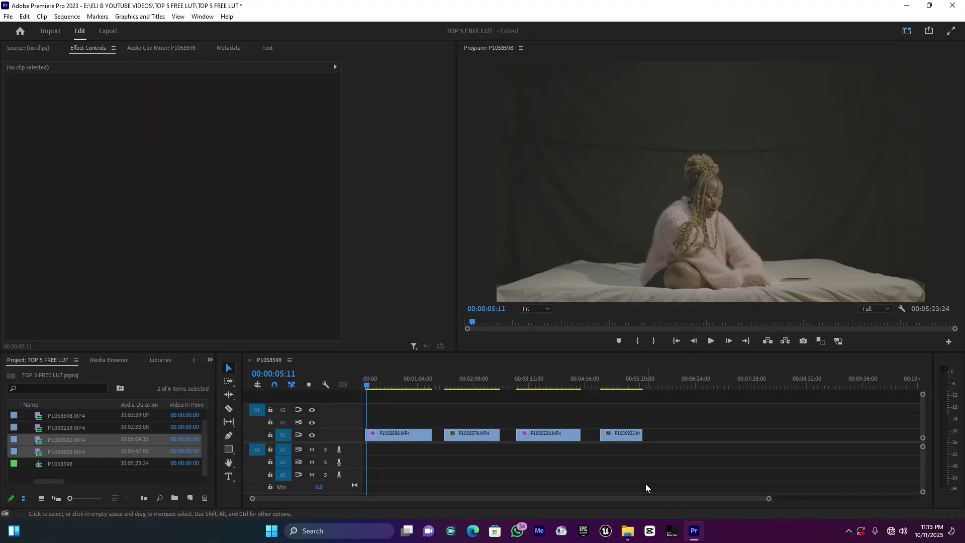
# - Preview the clips P1058598, P1058579, P1000238 and P1000923 in the sequence
pyautogui.click(397, 383)
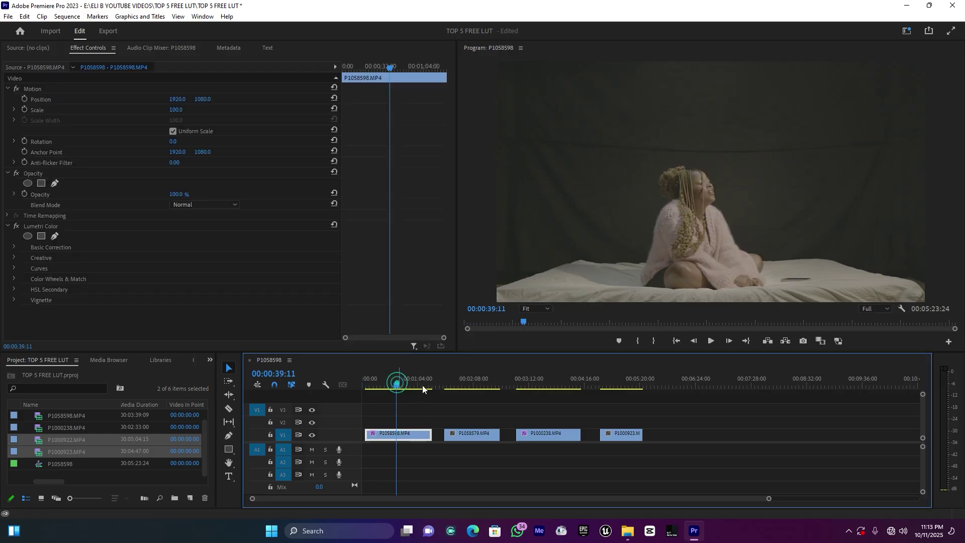
pyautogui.click(465, 381)
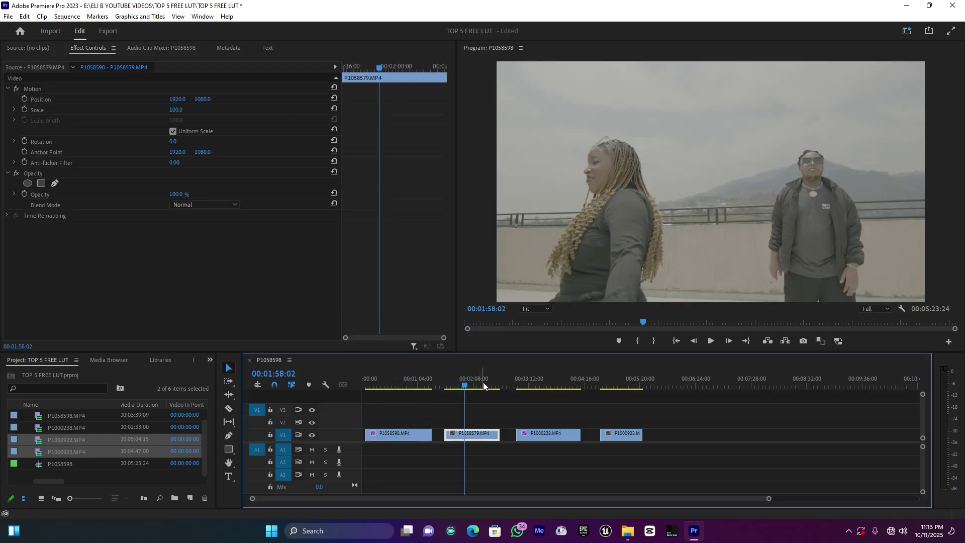
pyautogui.click(544, 378)
pyautogui.click(617, 380)
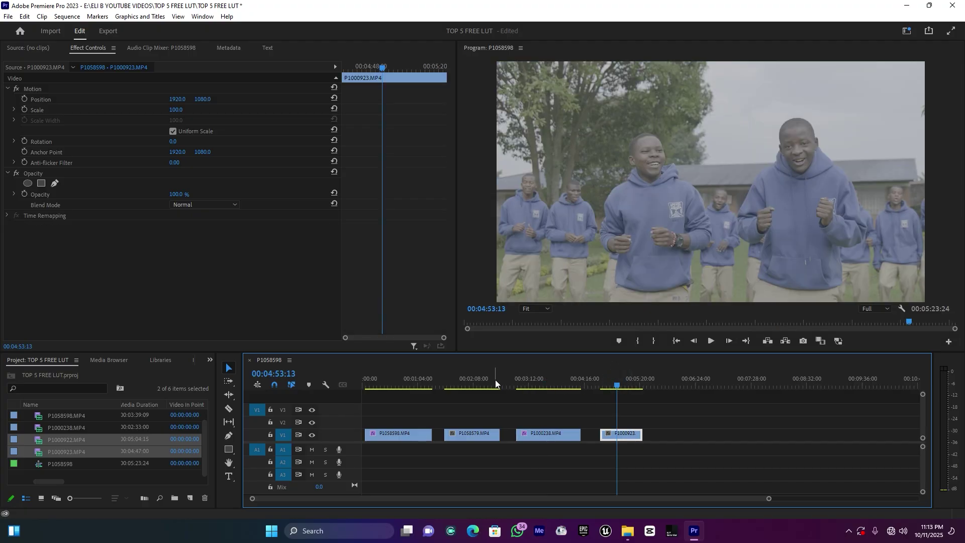
pyautogui.click(400, 378)
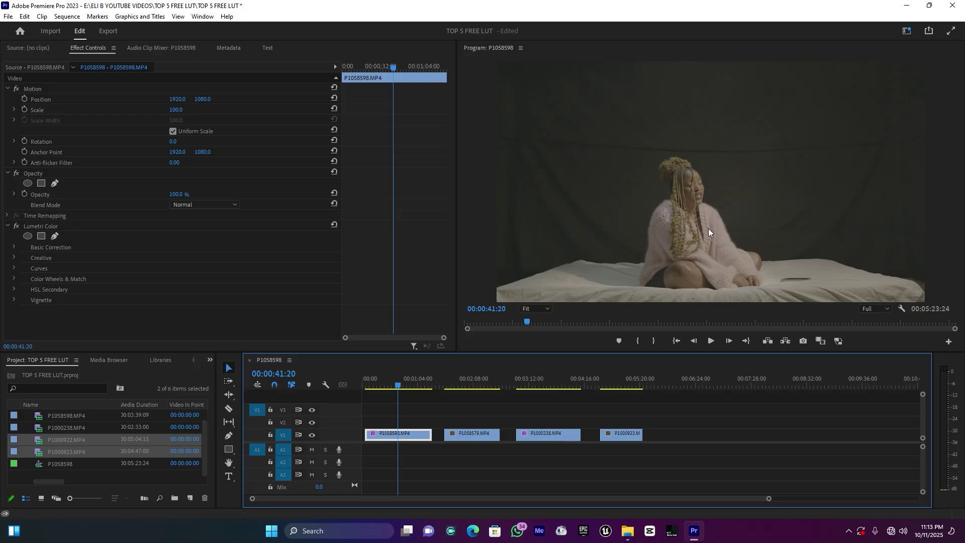
pyautogui.click(469, 384)
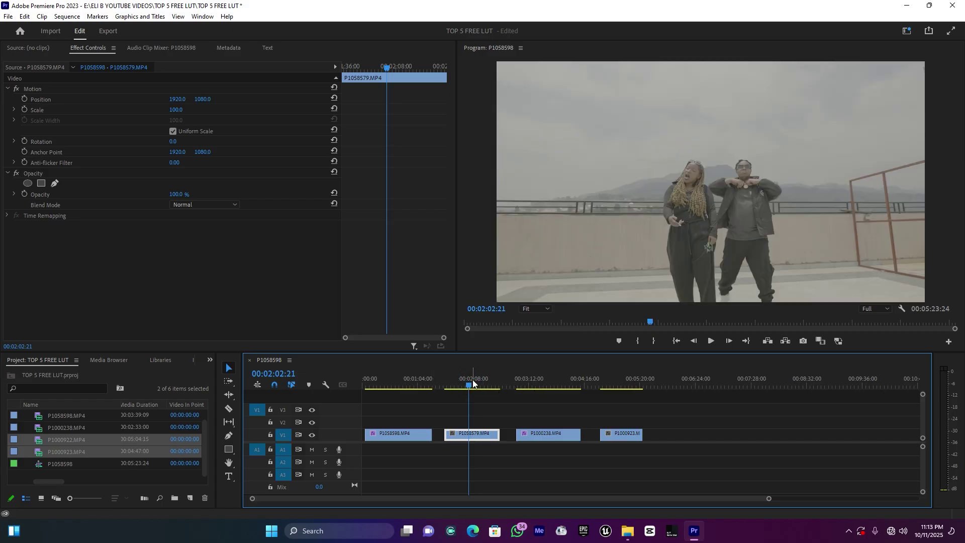
pyautogui.click(540, 387)
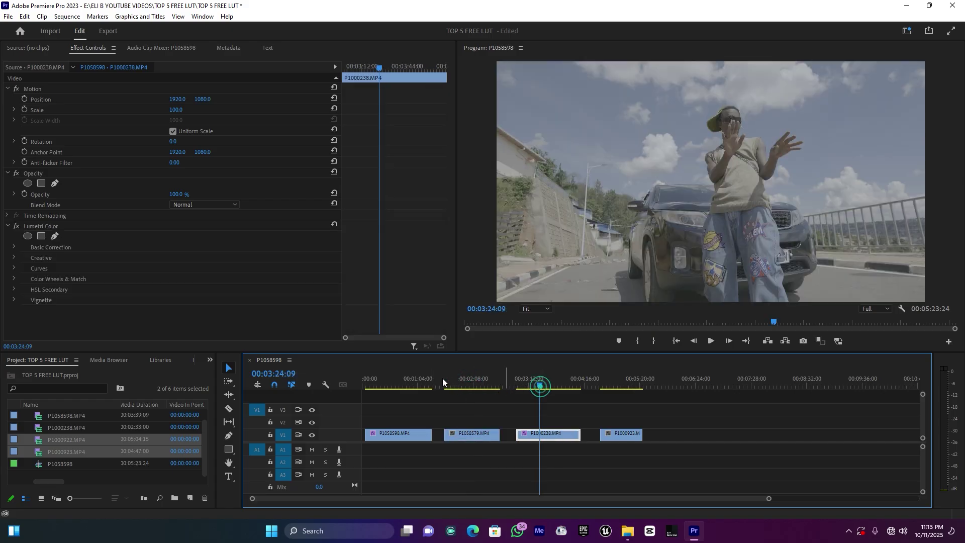
pyautogui.click(413, 373)
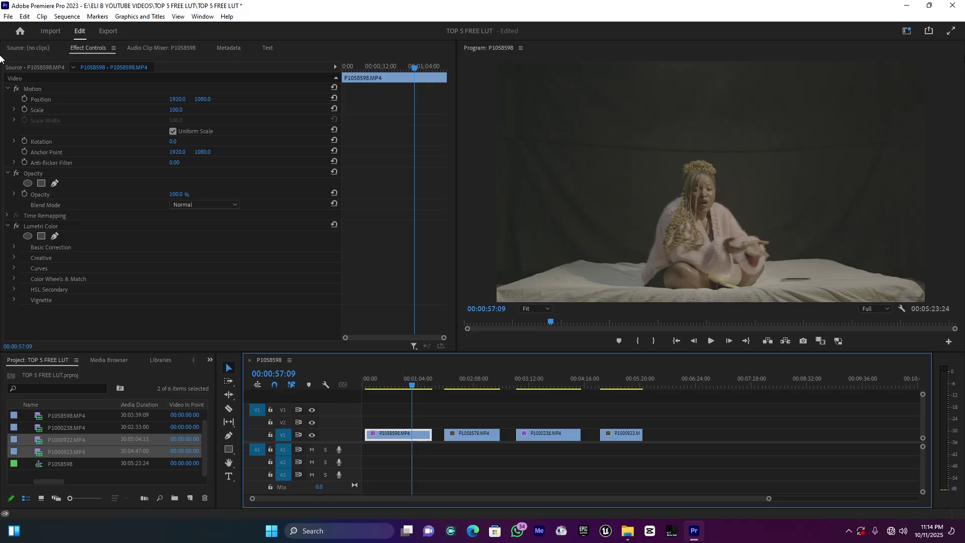
# - Switch to the Color workspace and create a new Adjustment Layer in the project
pyautogui.click(907, 38)
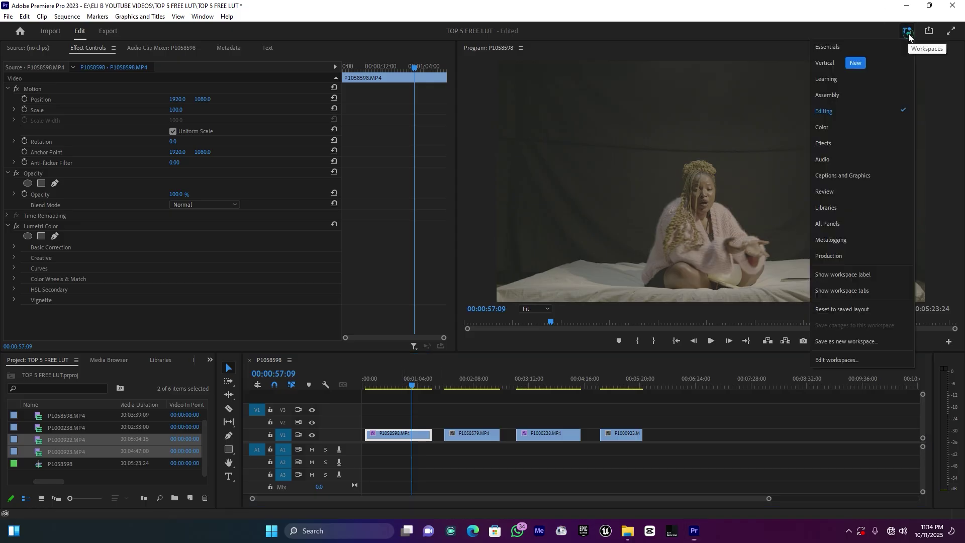
pyautogui.click(840, 128)
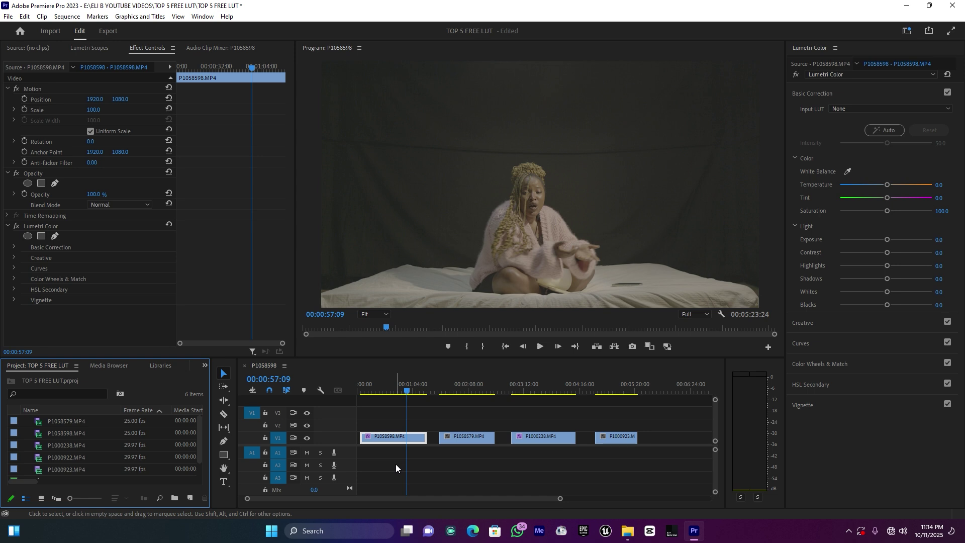
pyautogui.click(191, 500)
pyautogui.click(236, 433)
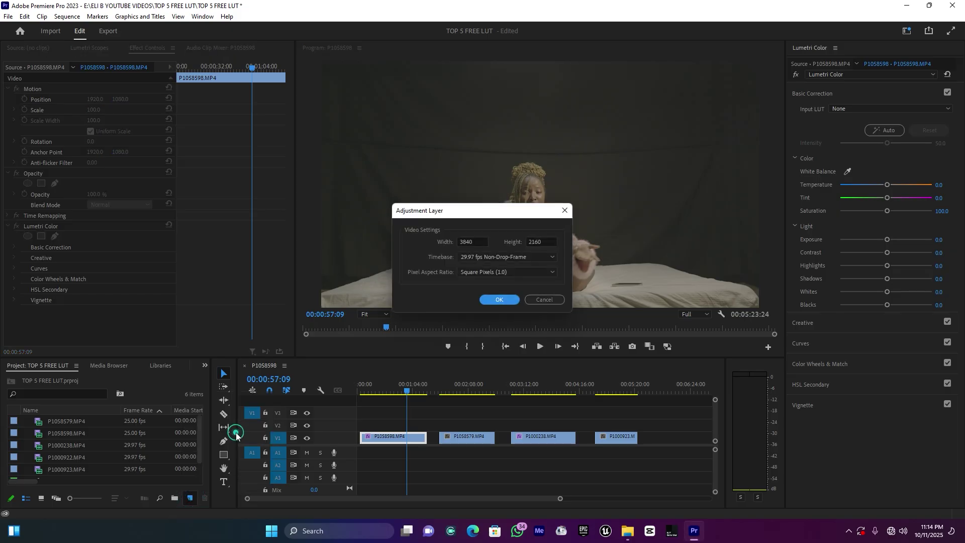
pyautogui.click(507, 299)
# - Place the adjustment layer on V2 above the first clip and select it
pyautogui.moveTo(61, 418); pyautogui.dragTo(427, 423)
pyautogui.click(385, 426)
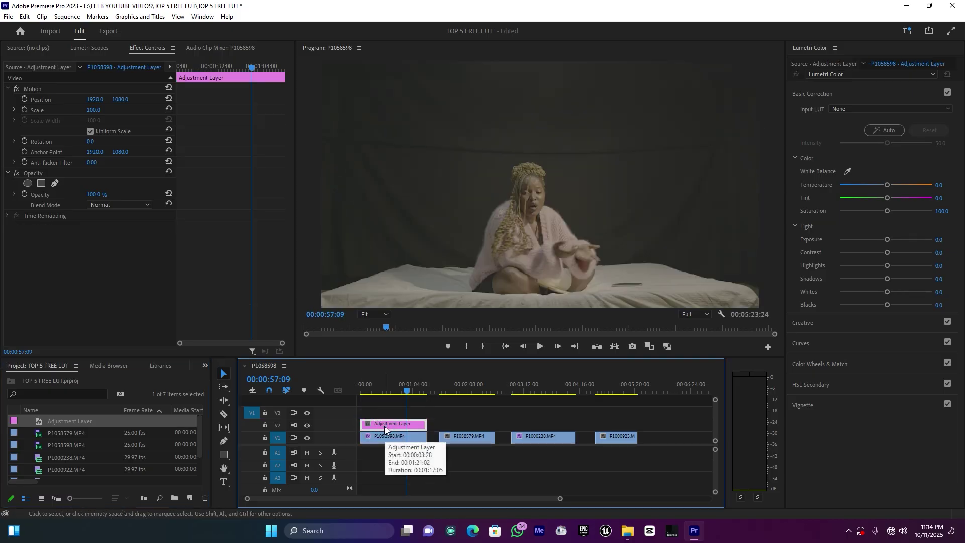
pyautogui.click(812, 93)
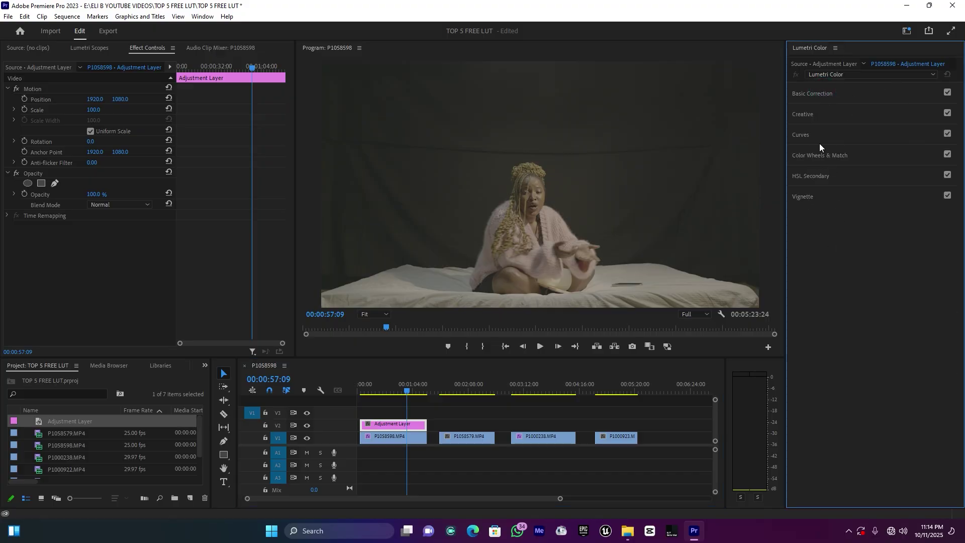
# - Load LUT 1.cube from the Videos folder as the adjustment layer's Lumetri Input LUT
pyautogui.click(825, 94)
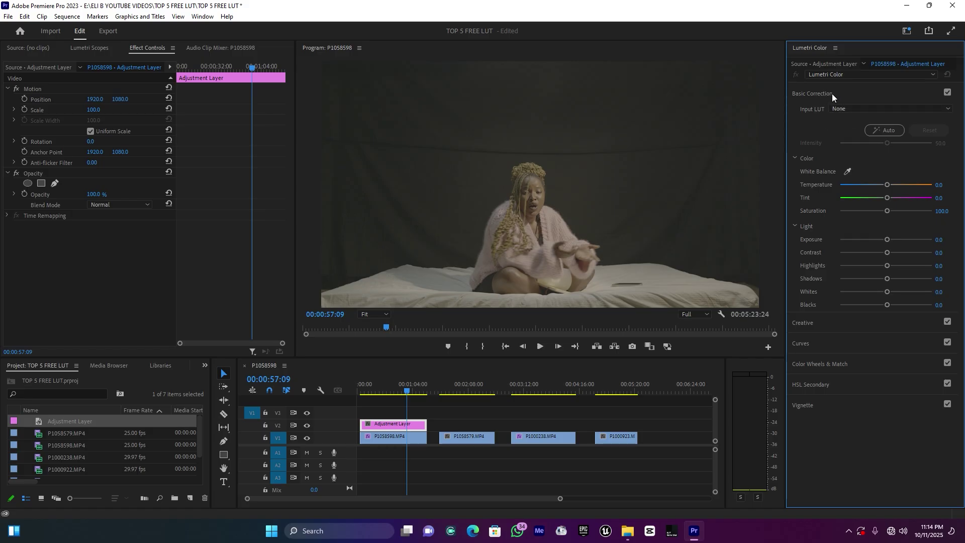
pyautogui.click(827, 94)
pyautogui.click(807, 113)
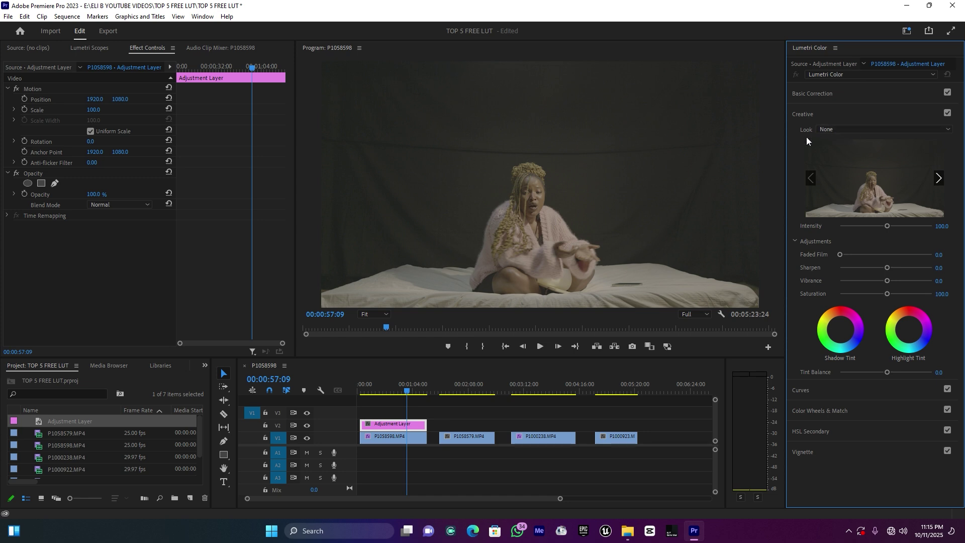
pyautogui.click(809, 113)
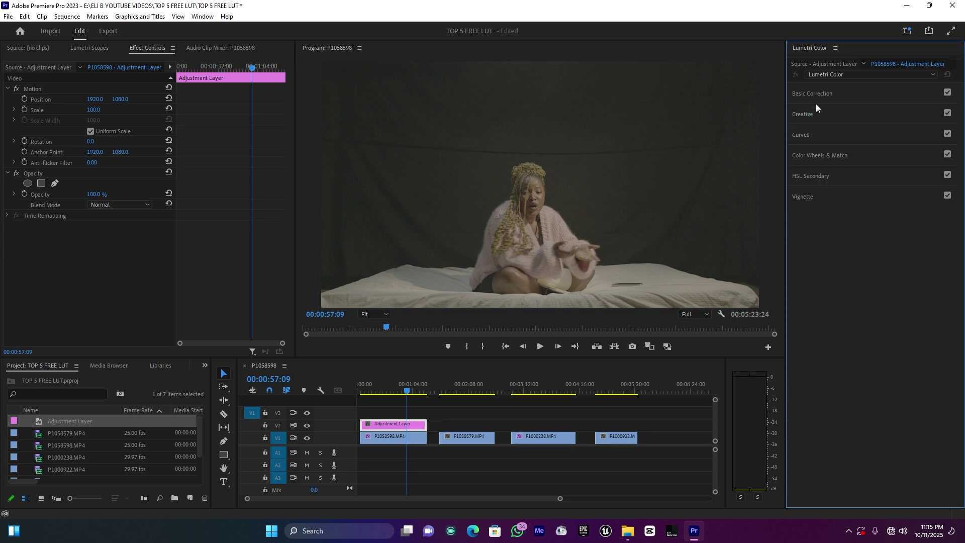
pyautogui.click(826, 92)
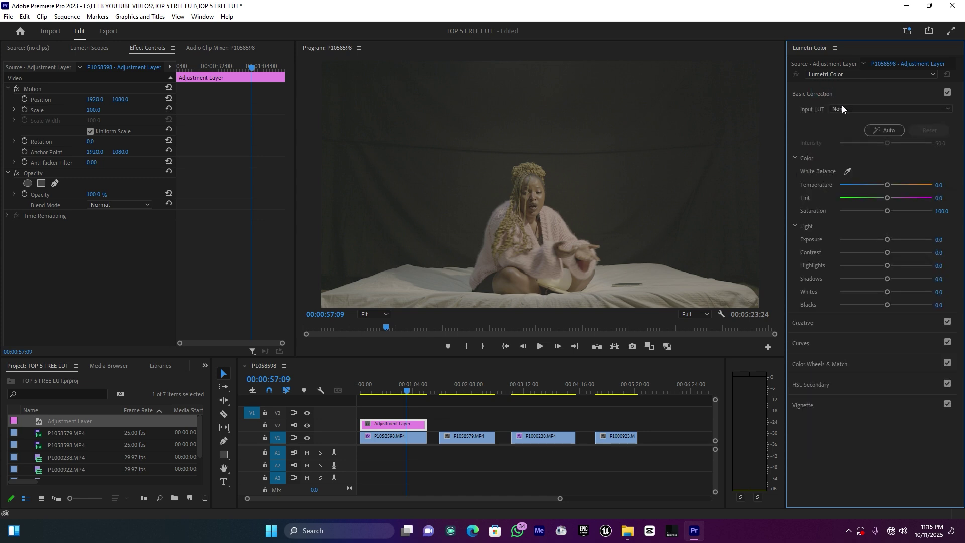
pyautogui.click(839, 108)
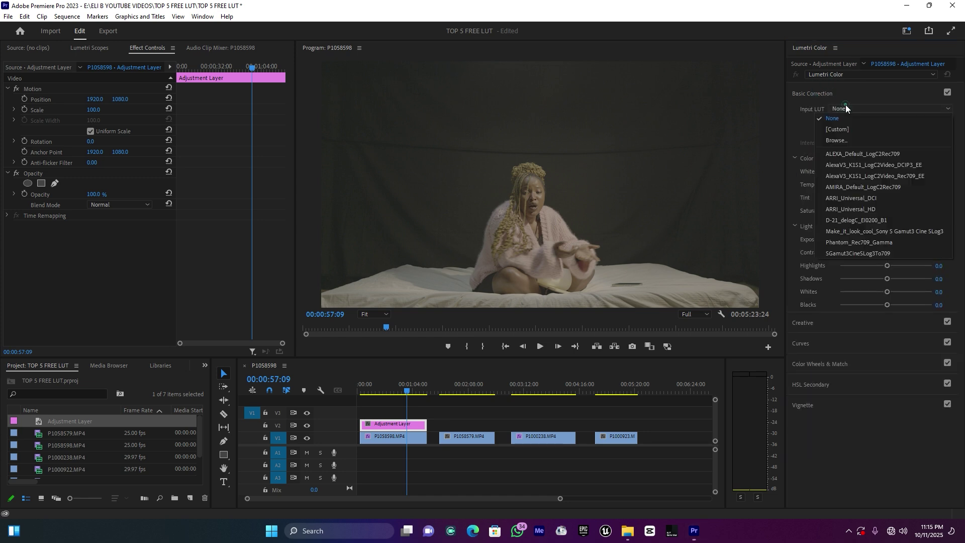
pyautogui.click(845, 140)
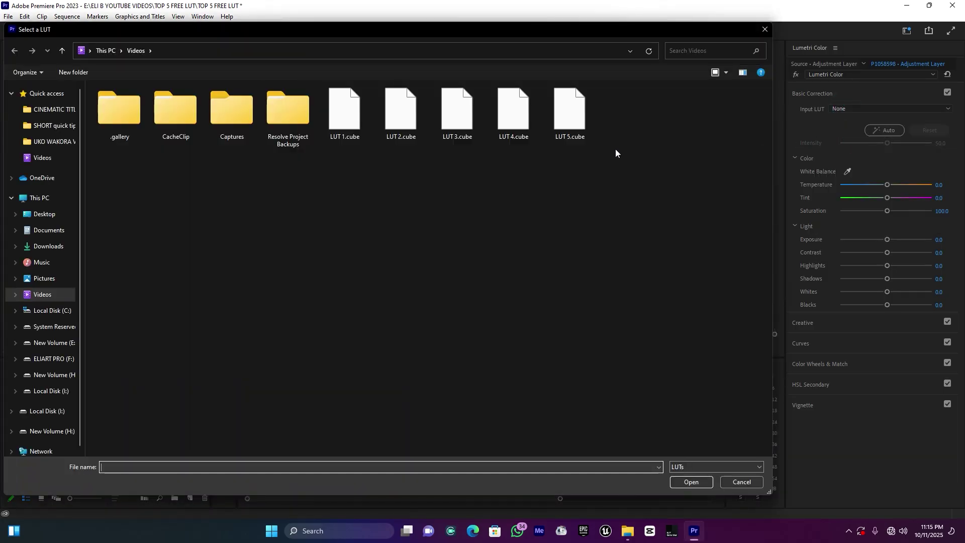
pyautogui.click(629, 200)
pyautogui.click(336, 160)
pyautogui.click(522, 245)
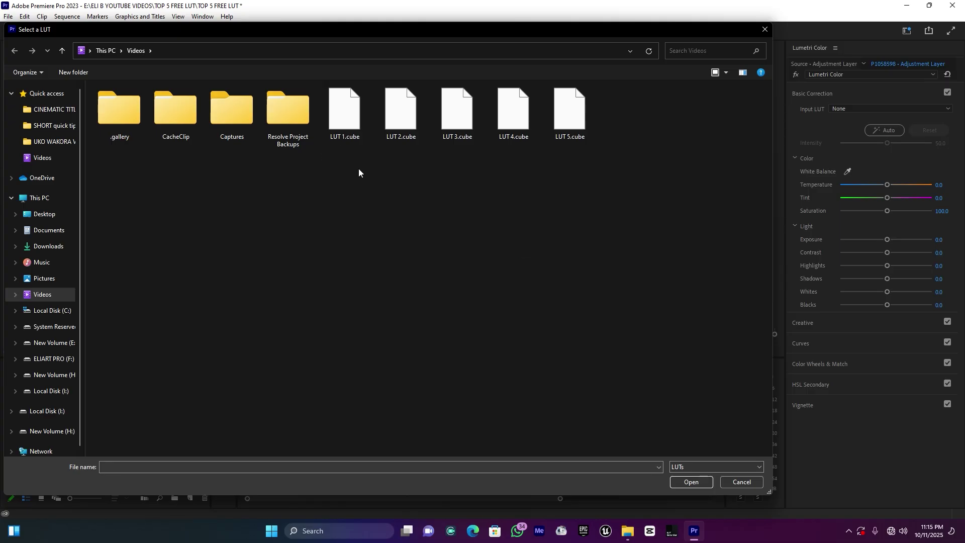
pyautogui.doubleClick(346, 125)
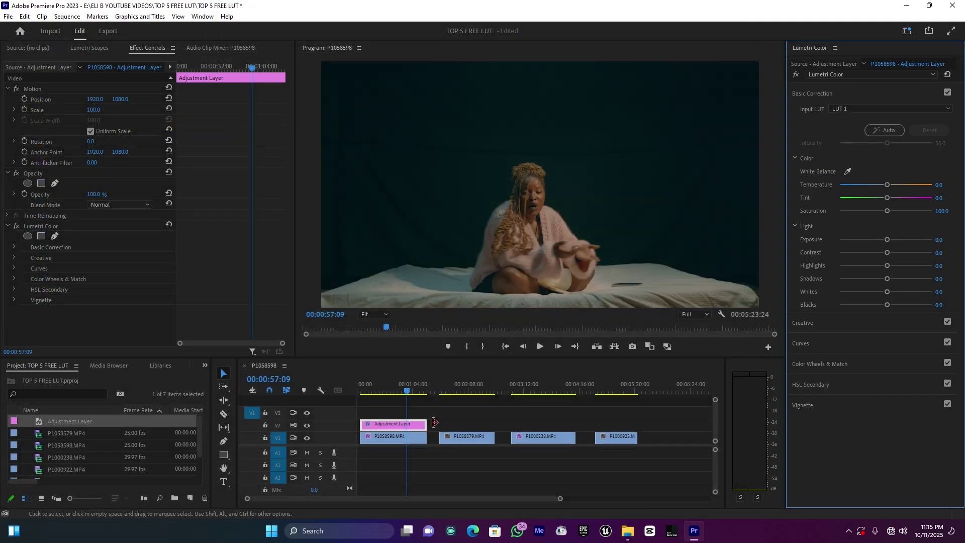
# - Raise the adjustment layer's Exposure to 0.9, Contrast to 14.1 and Highlights to 47.8
pyautogui.click(389, 390)
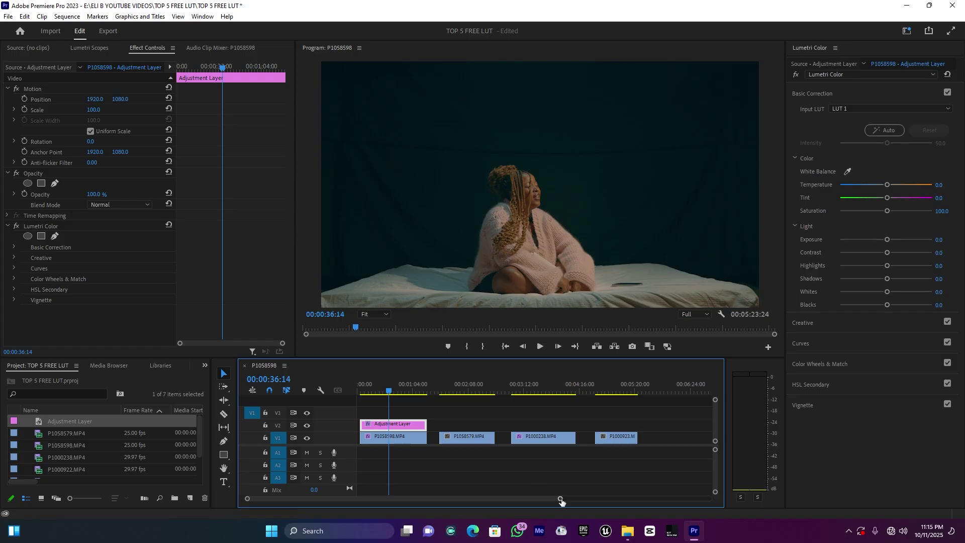
pyautogui.scroll(3, 559, 499)
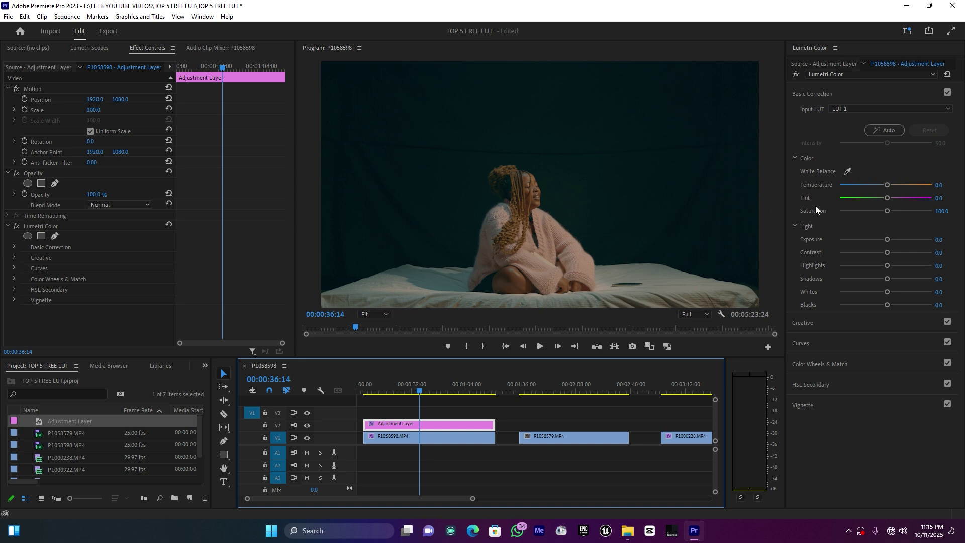
pyautogui.moveTo(887, 240); pyautogui.dragTo(893, 242)
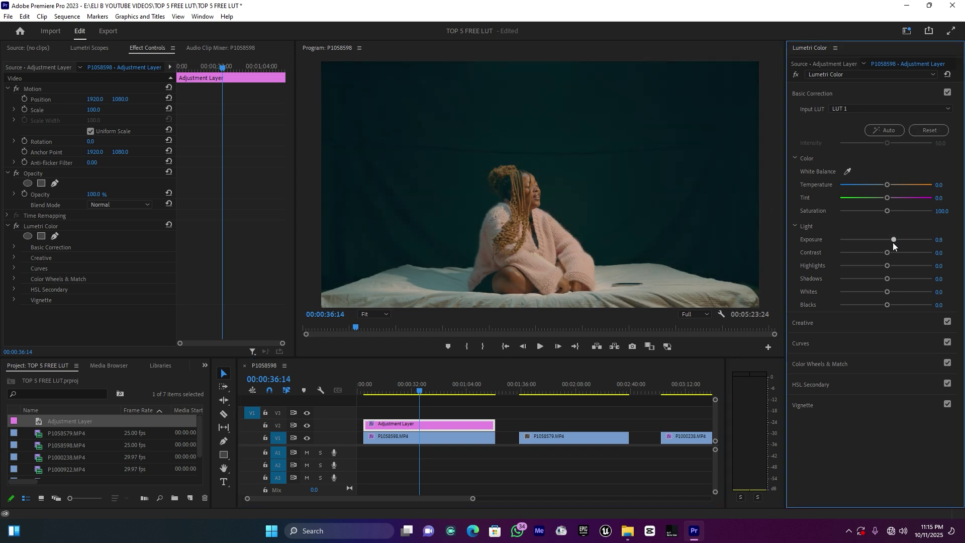
pyautogui.moveTo(888, 251); pyautogui.dragTo(891, 253)
pyautogui.moveTo(888, 267); pyautogui.dragTo(906, 263)
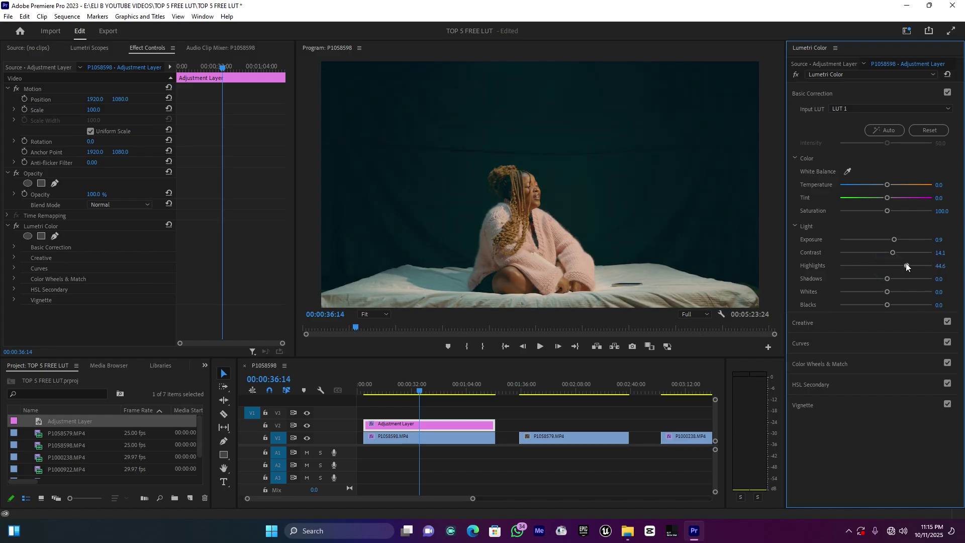
# - Zoom out the timeline and select the three later clips on V1
pyautogui.click(470, 497)
pyautogui.press('-')
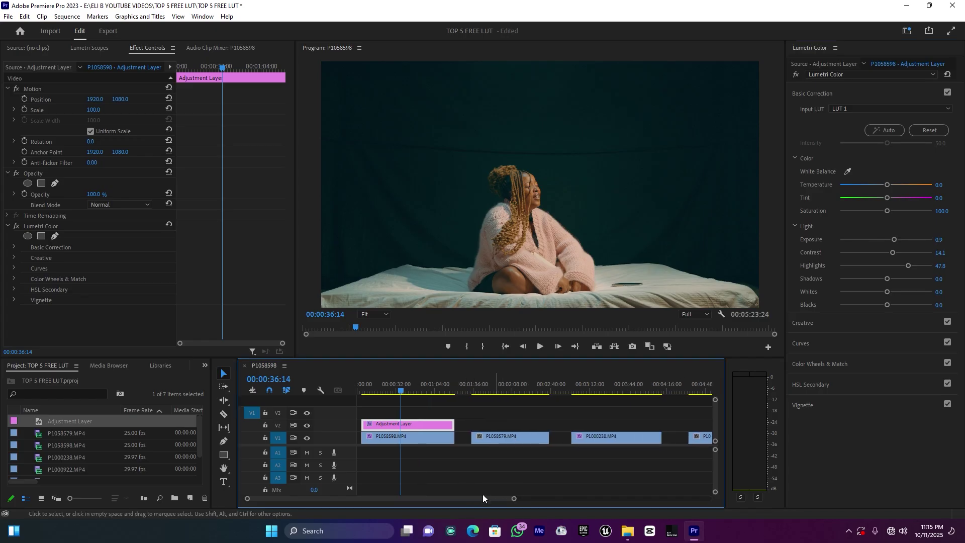
pyautogui.moveTo(514, 499); pyautogui.dragTo(639, 495)
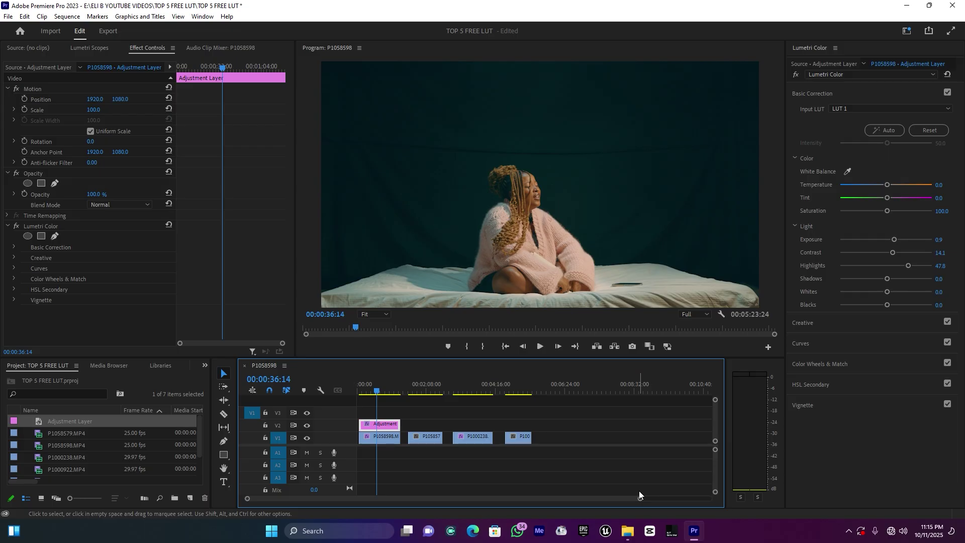
pyautogui.moveTo(535, 467)
pyautogui.mouseDown()
pyautogui.moveTo(430, 408)
pyautogui.moveTo(423, 438)
pyautogui.moveTo(598, 438)
pyautogui.mouseUp()
# - Line up five back-to-back copies of P1058598 on V1, pushing the later clips right
pyautogui.click(372, 442)
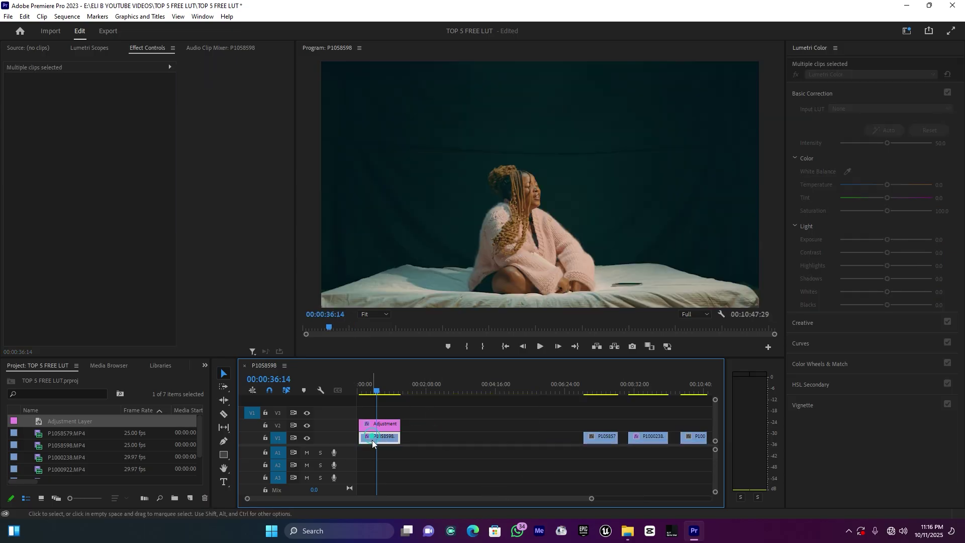
pyautogui.moveTo(373, 443); pyautogui.dragTo(548, 438)
pyautogui.moveTo(602, 425); pyautogui.dragTo(706, 442)
pyautogui.moveTo(601, 437); pyautogui.dragTo(635, 437)
pyautogui.click(556, 439)
pyautogui.moveTo(550, 437)
pyautogui.mouseDown()
pyautogui.moveTo(593, 437)
pyautogui.moveTo(550, 436)
pyautogui.moveTo(569, 436)
pyautogui.moveTo(551, 416)
pyautogui.moveTo(417, 445)
pyautogui.moveTo(437, 440)
pyautogui.moveTo(442, 416)
pyautogui.moveTo(519, 441)
pyautogui.moveTo(502, 436)
pyautogui.moveTo(571, 437)
pyautogui.moveTo(533, 437)
pyautogui.mouseUp()
pyautogui.keyDown('shift'); pyautogui.click(578, 436); pyautogui.keyUp('shift')
pyautogui.click(498, 411)
pyautogui.click(527, 412)
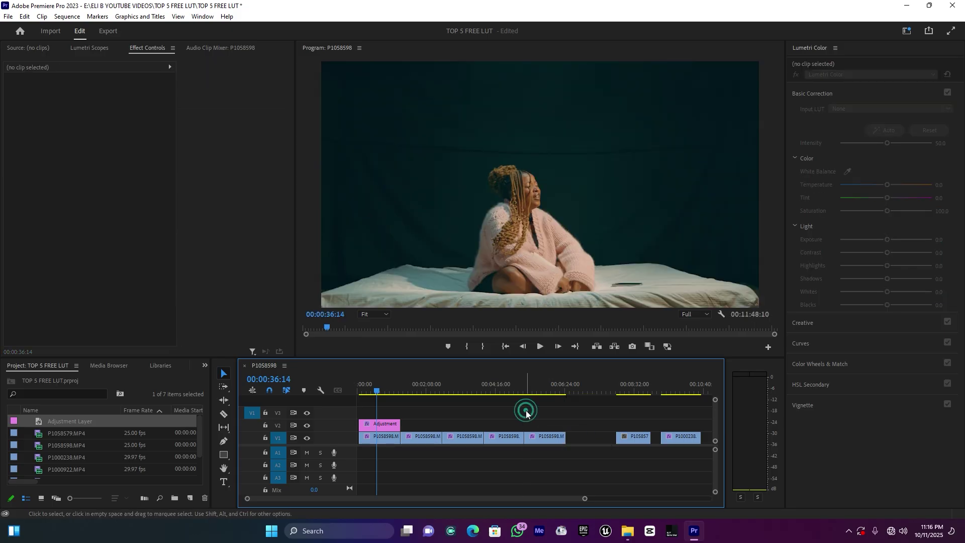
# - Lay the Adjustment Layer over the P1058598 copies on V2 and razor it at each clip boundary
pyautogui.moveTo(83, 421); pyautogui.dragTo(332, 426)
pyautogui.moveTo(401, 425); pyautogui.dragTo(566, 424)
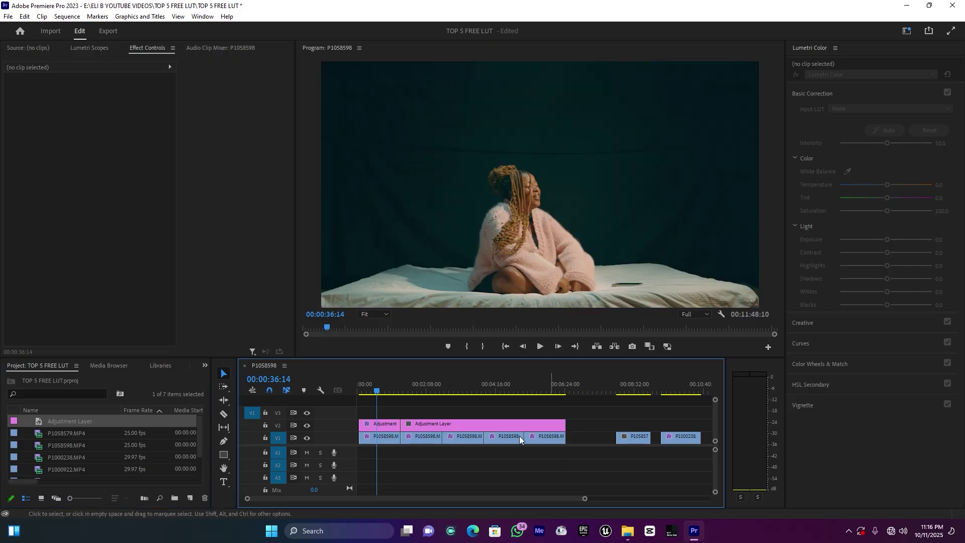
pyautogui.press('c')
pyautogui.click(443, 427)
pyautogui.click(484, 426)
pyautogui.click(526, 426)
pyautogui.press('v')
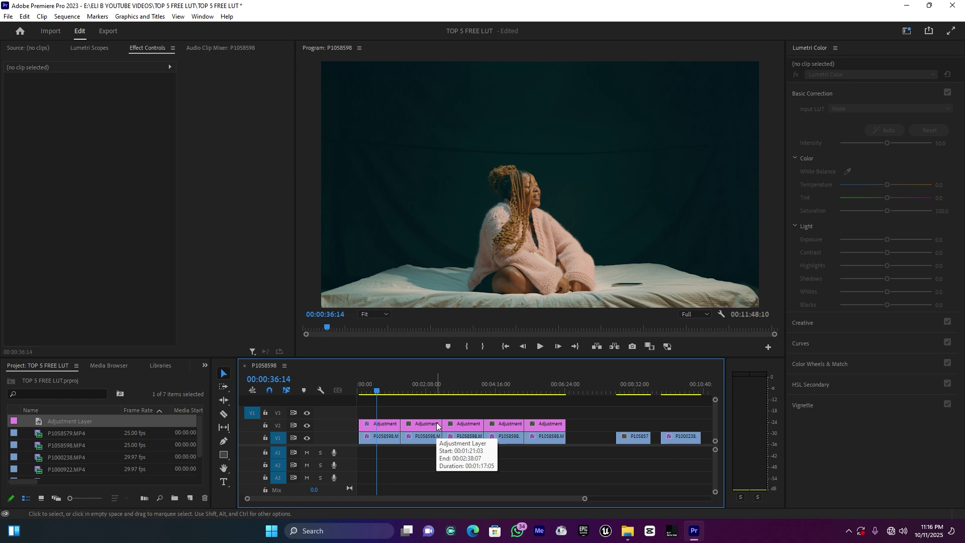
pyautogui.click(386, 425)
# - Load LUT 2.cube as the Input LUT on the second adjustment clip
pyautogui.click(423, 384)
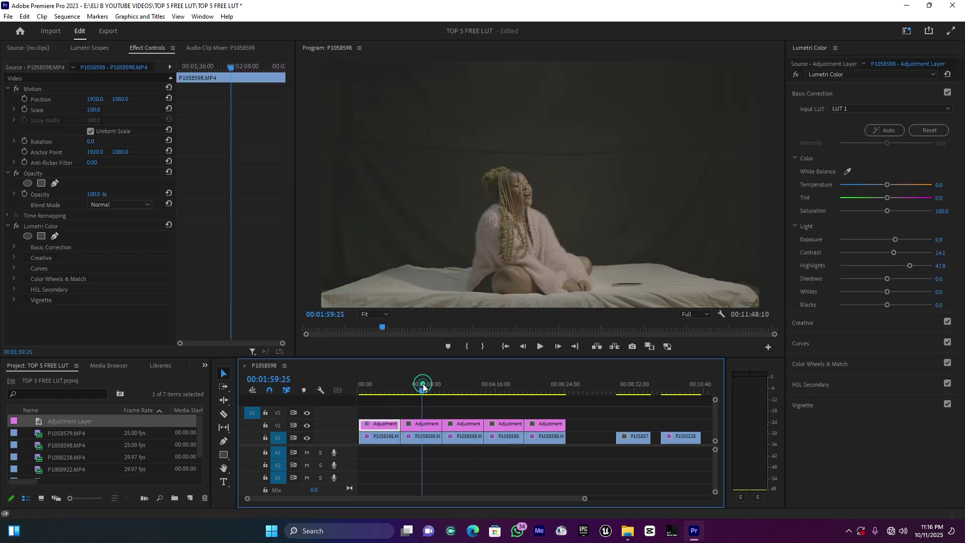
pyautogui.click(423, 425)
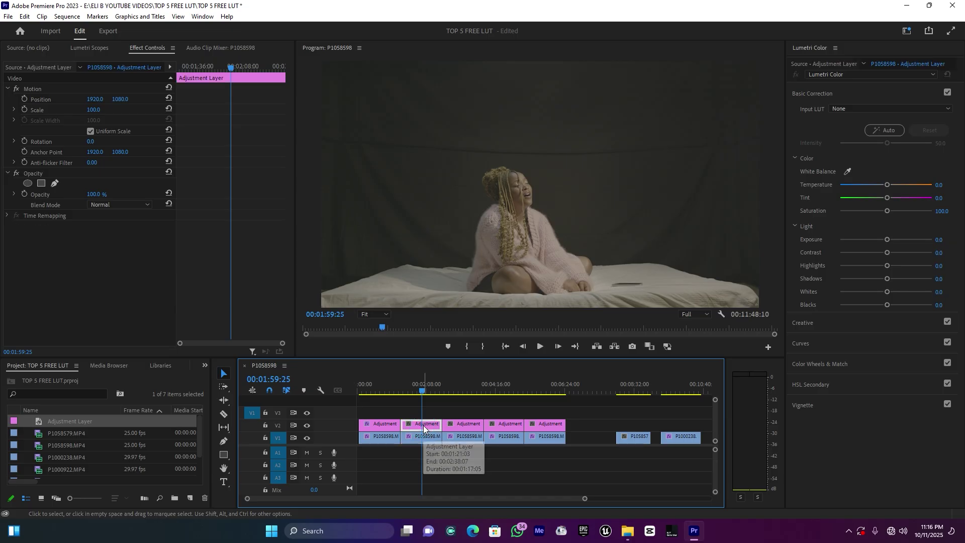
pyautogui.click(853, 109)
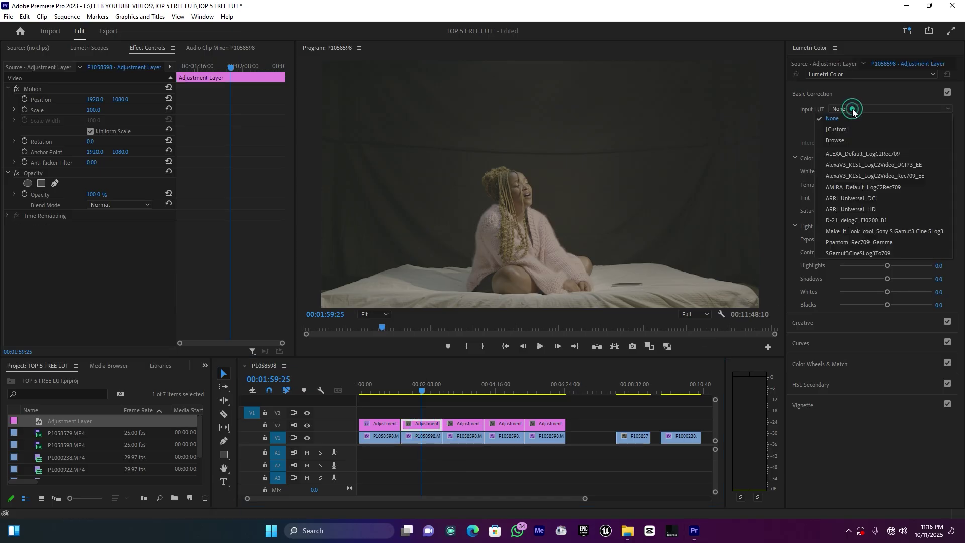
pyautogui.click(843, 140)
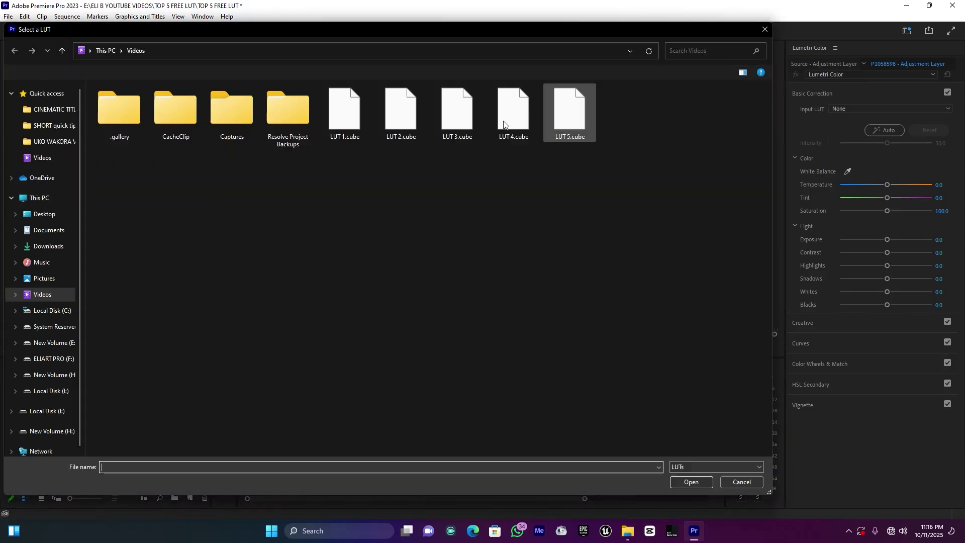
pyautogui.click(410, 122)
pyautogui.doubleClick(411, 122)
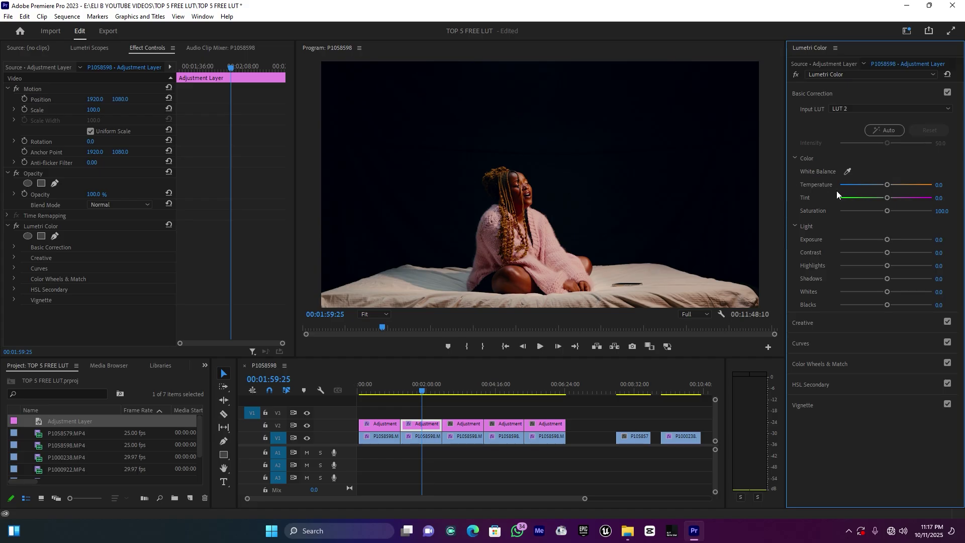
# - Nudge exposure up slightly and cool the Temperature to -8.7, undoing a saturation change
pyautogui.moveTo(887, 240); pyautogui.dragTo(894, 241)
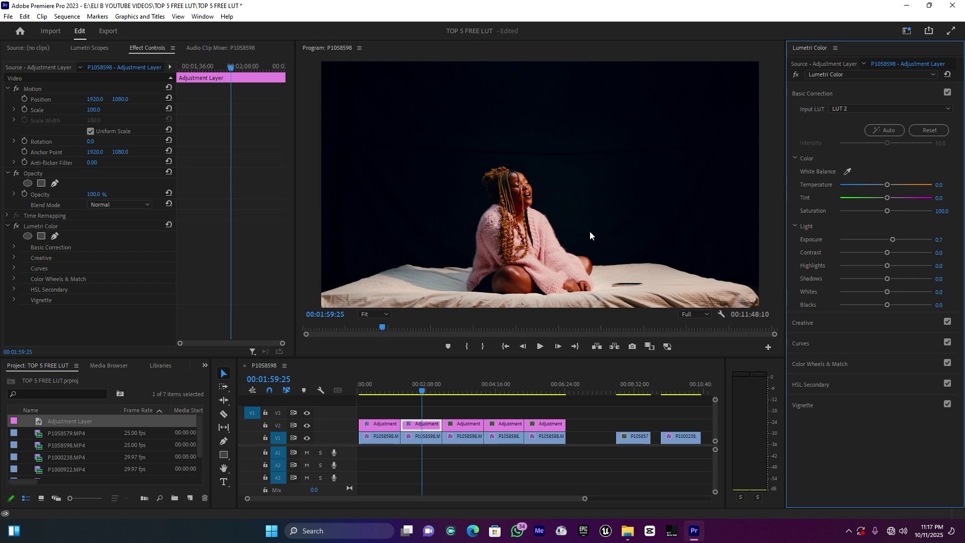
pyautogui.moveTo(888, 211); pyautogui.dragTo(887, 213)
pyautogui.hotkey('ctrl', 'z')
pyautogui.moveTo(886, 184); pyautogui.dragTo(882, 184)
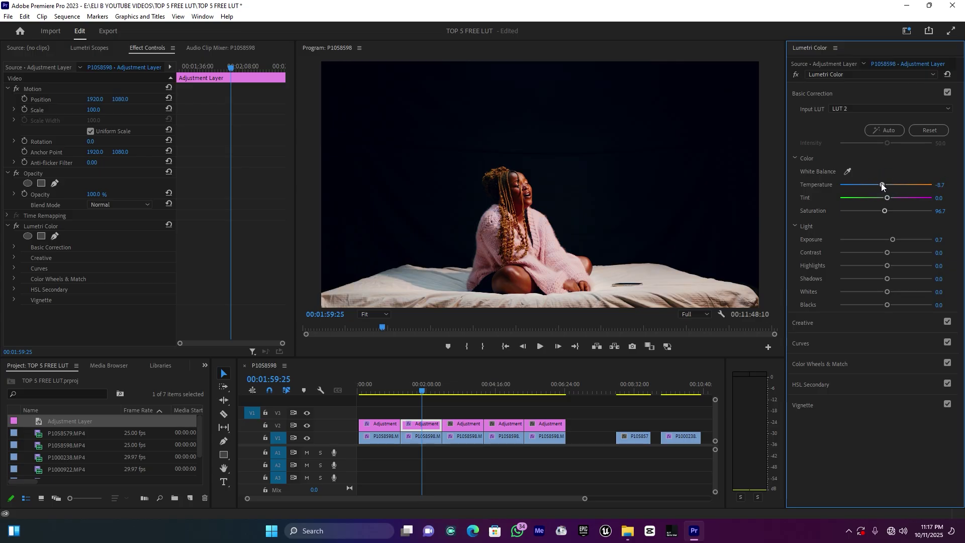
# - Load LUT 3.cube as the Input LUT on the third adjustment clip
pyautogui.click(463, 383)
pyautogui.click(465, 423)
pyautogui.click(854, 106)
pyautogui.click(837, 141)
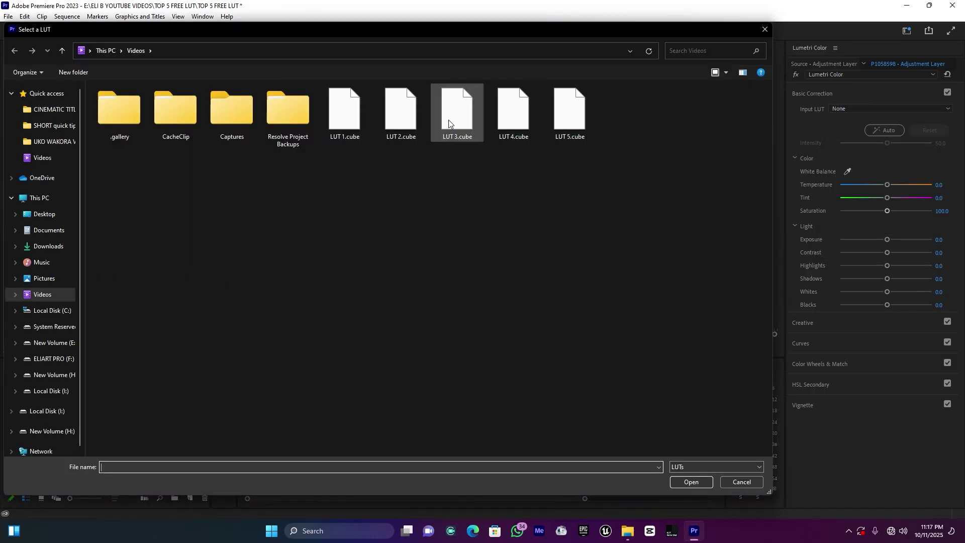
pyautogui.doubleClick(448, 120)
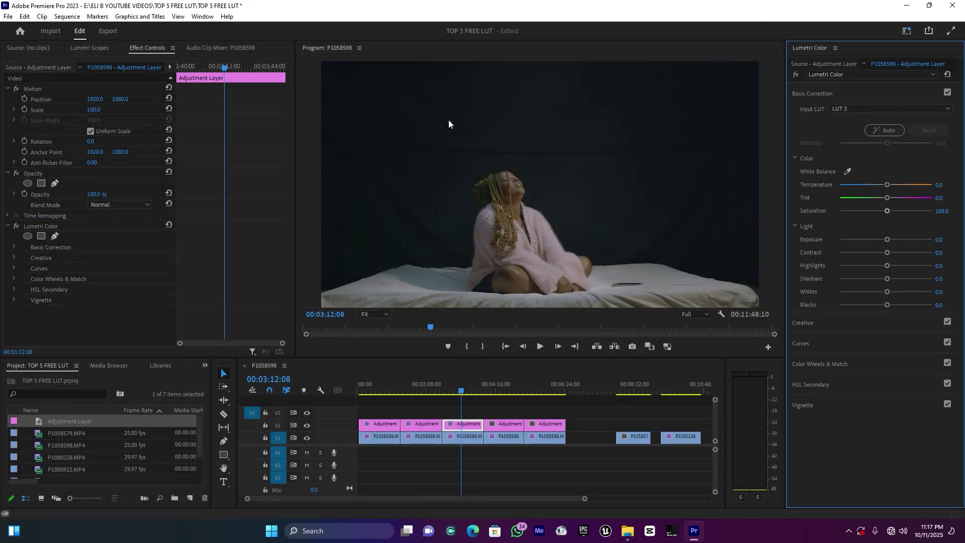
# - Raise Contrast to 48.9 and Exposure to 0.8, comparing against the ungraded image
pyautogui.click(460, 423)
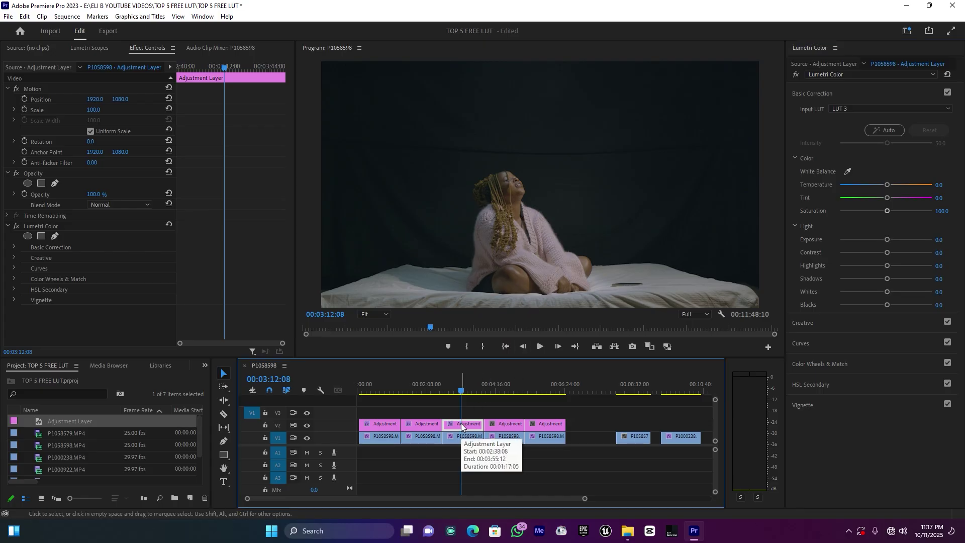
pyautogui.moveTo(463, 392); pyautogui.dragTo(463, 392)
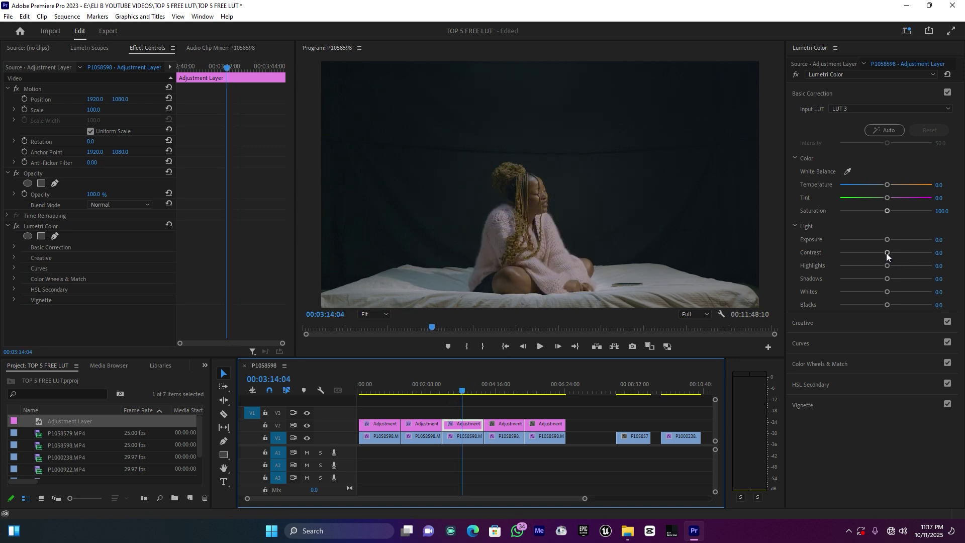
pyautogui.moveTo(887, 252); pyautogui.dragTo(915, 253)
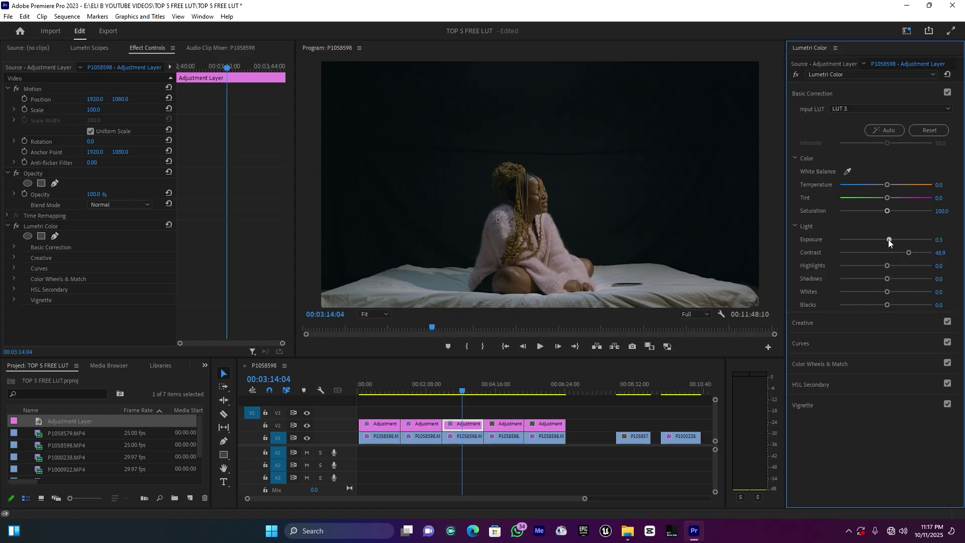
pyautogui.moveTo(888, 239); pyautogui.dragTo(892, 240)
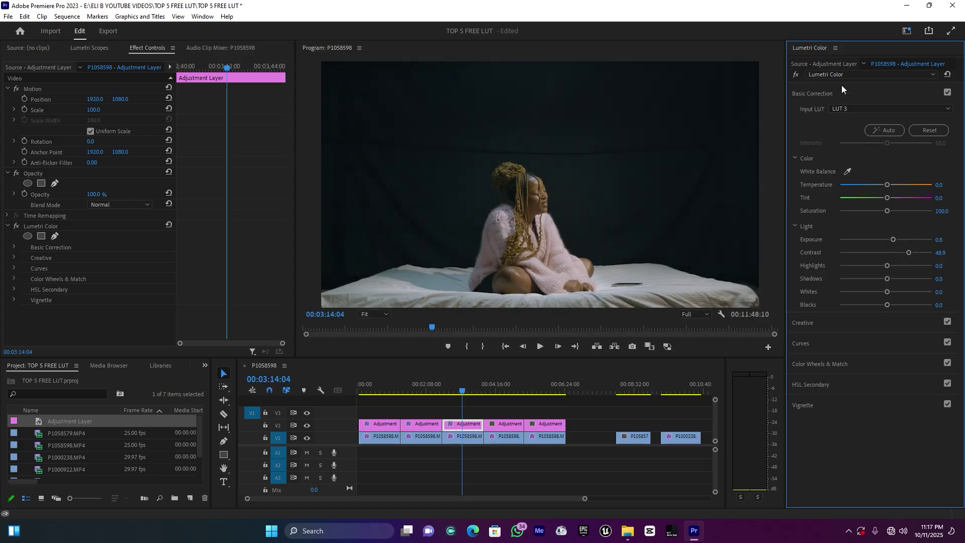
pyautogui.click(799, 74)
pyautogui.click(799, 74)
# - Load LUT 4.cube as the Input LUT on the fourth adjustment clip
pyautogui.click(508, 390)
pyautogui.click(507, 424)
pyautogui.click(849, 108)
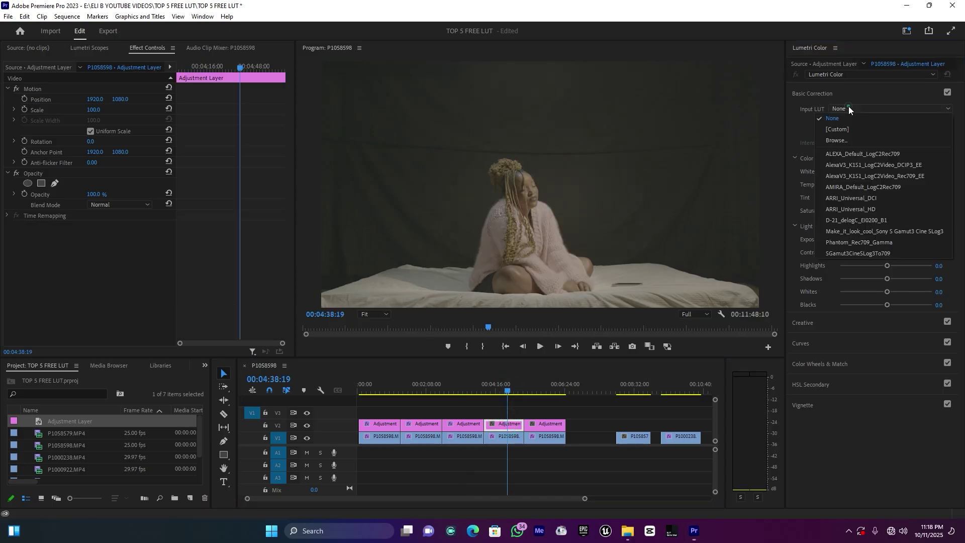
pyautogui.click(829, 137)
pyautogui.doubleClick(503, 122)
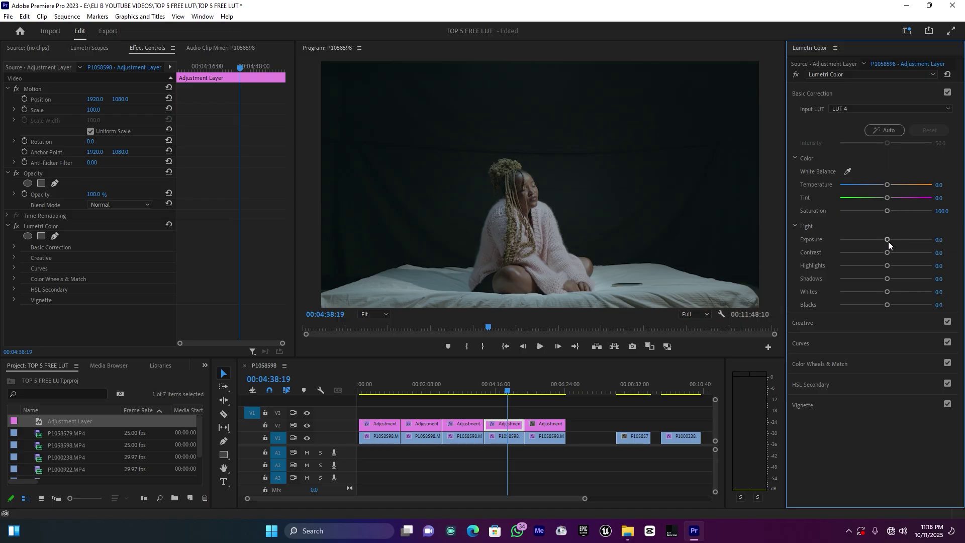
# - Raise Contrast to 56.5, Saturation to 114.1 and Highlights to 30.4, comparing against the ungraded image
pyautogui.moveTo(888, 252); pyautogui.dragTo(924, 255)
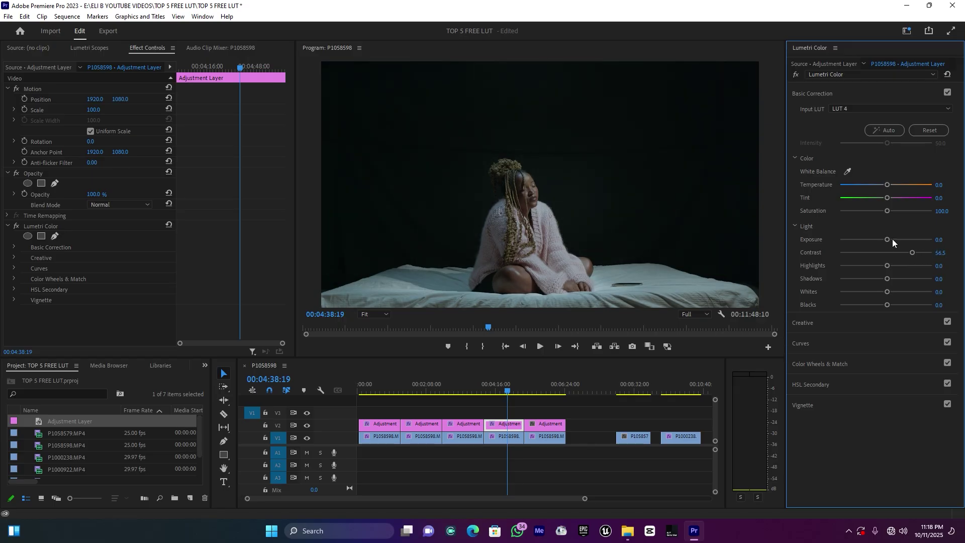
pyautogui.moveTo(890, 210); pyautogui.dragTo(892, 240)
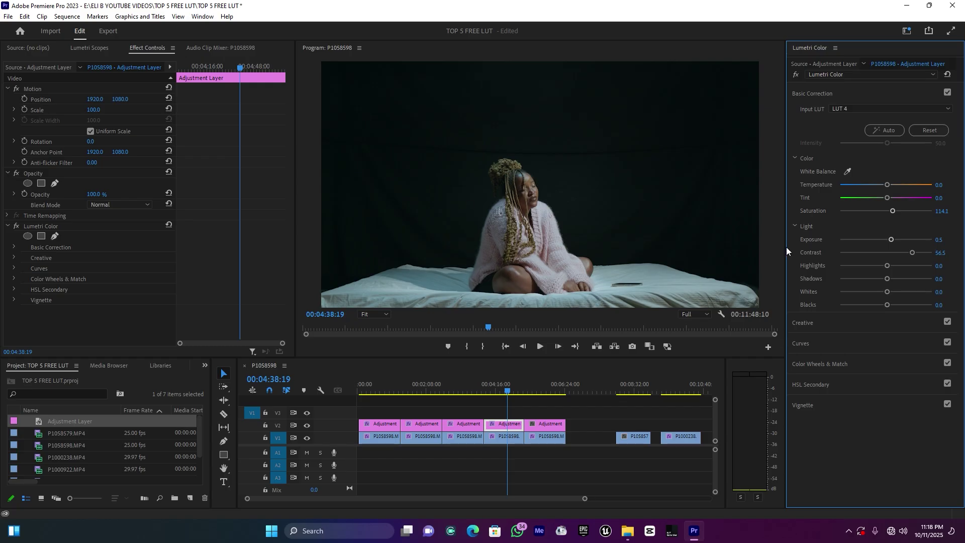
pyautogui.moveTo(890, 267); pyautogui.dragTo(894, 266)
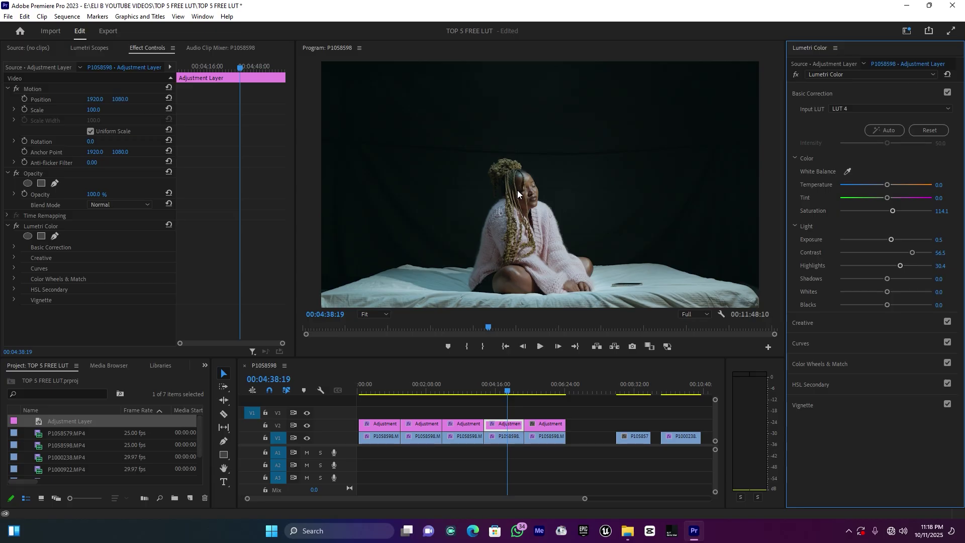
pyautogui.click(797, 74)
pyautogui.click(797, 75)
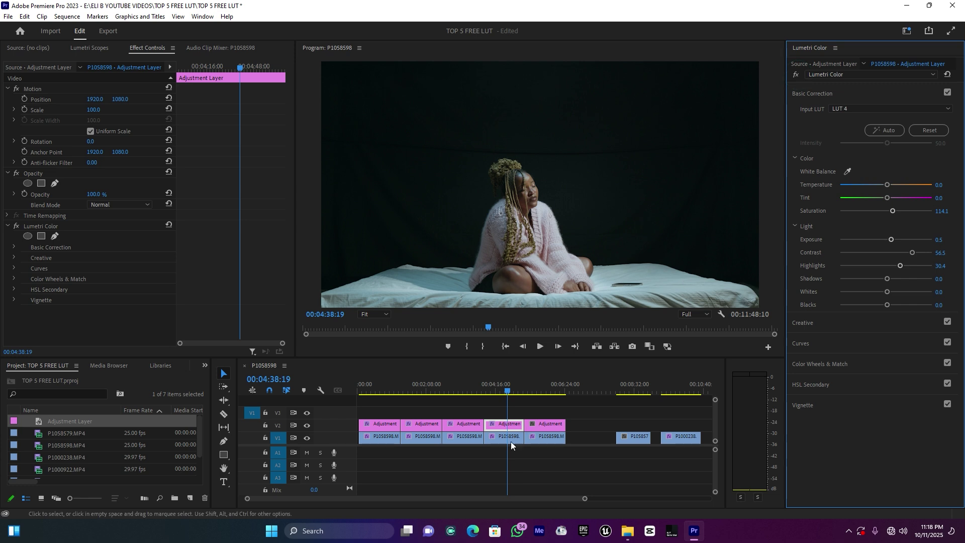
# - Load LUT 5.cube as the Input LUT on the fifth adjustment clip
pyautogui.click(546, 388)
pyautogui.click(546, 426)
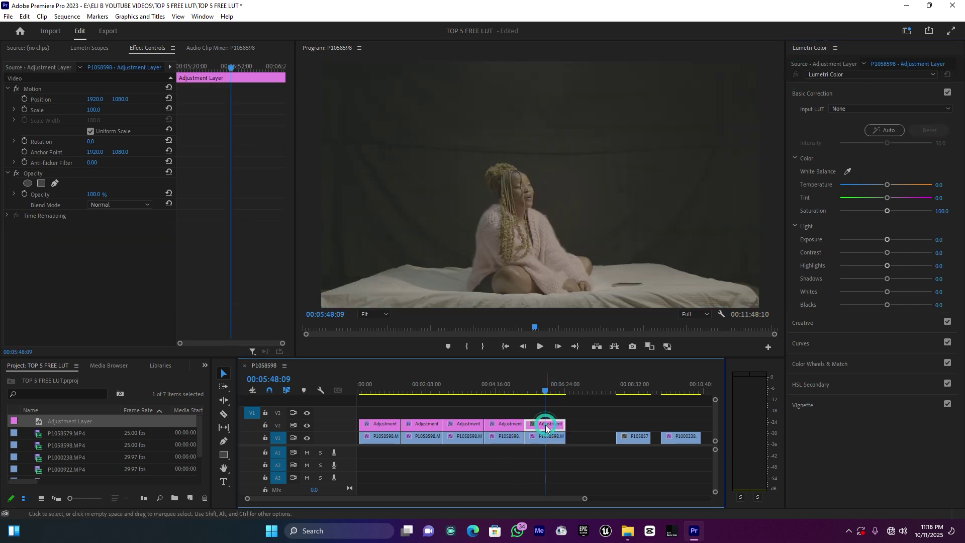
pyautogui.click(842, 107)
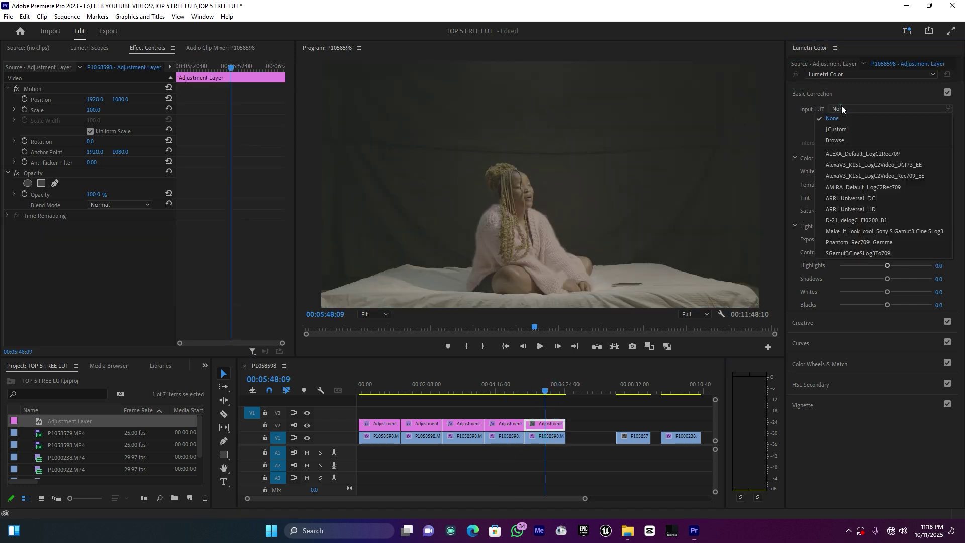
pyautogui.click(848, 140)
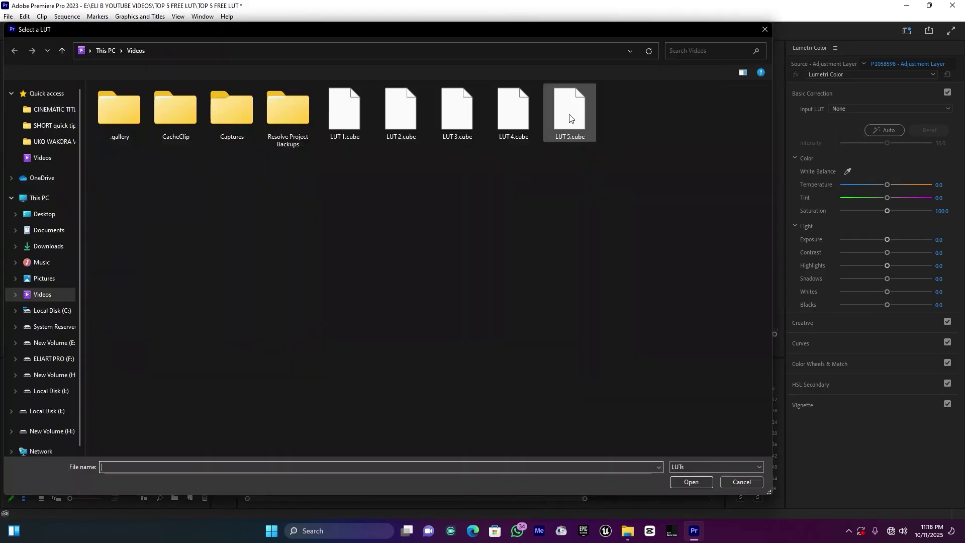
pyautogui.doubleClick(570, 115)
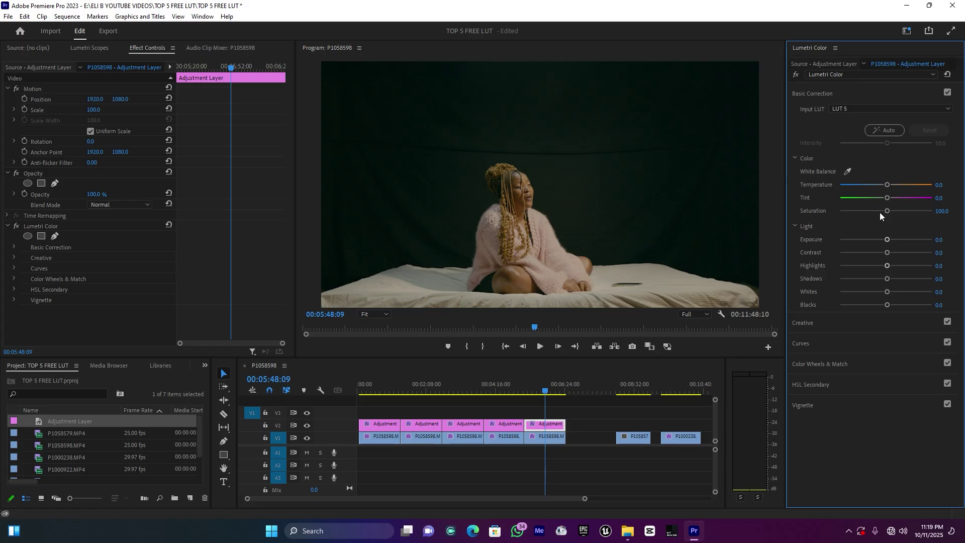
# - Raise Contrast to 27.2 and reset Blacks back to 0.0
pyautogui.moveTo(879, 300)
pyautogui.mouseDown()
pyautogui.moveTo(863, 303)
pyautogui.moveTo(887, 314)
pyautogui.mouseUp()
pyautogui.moveTo(888, 252); pyautogui.dragTo(893, 254)
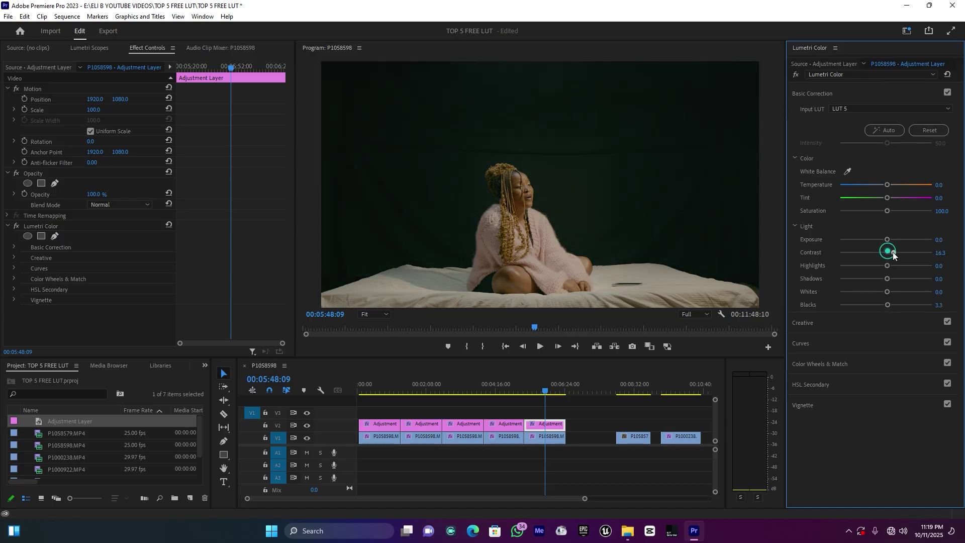
pyautogui.doubleClick(885, 305)
# - Give the RGB curve an S-shape with lowered shadows, then return to the first clip
pyautogui.click(810, 93)
pyautogui.click(806, 130)
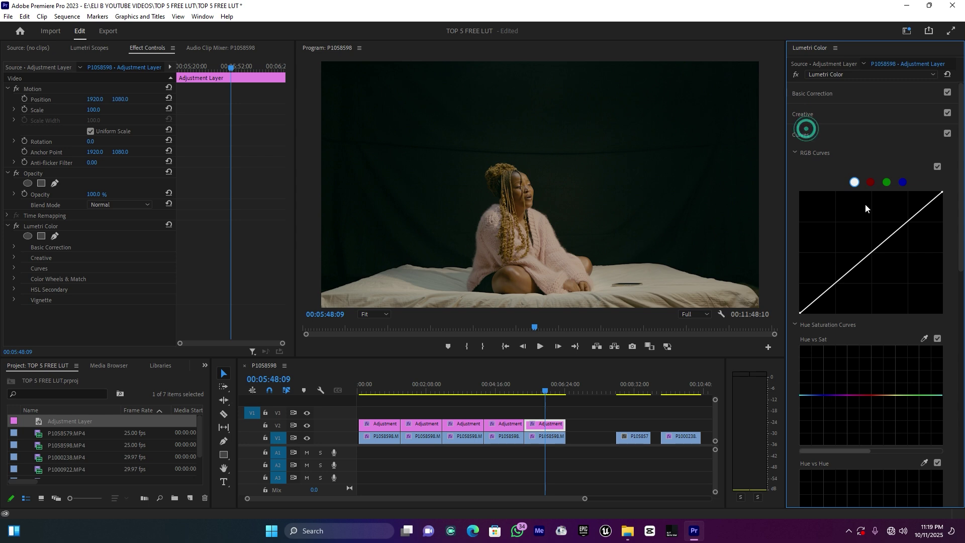
pyautogui.click(871, 251)
pyautogui.moveTo(833, 285); pyautogui.dragTo(835, 286)
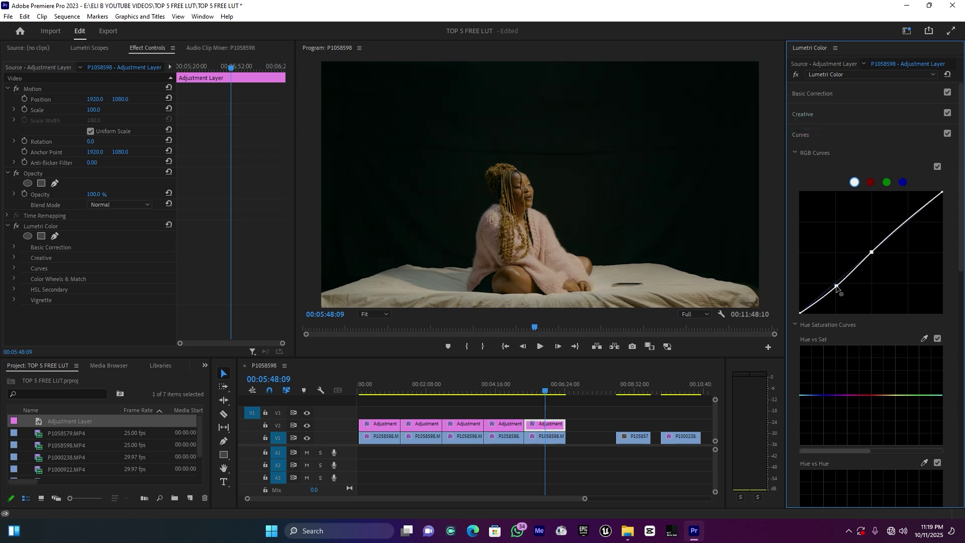
pyautogui.moveTo(908, 221); pyautogui.dragTo(906, 219)
pyautogui.click(381, 379)
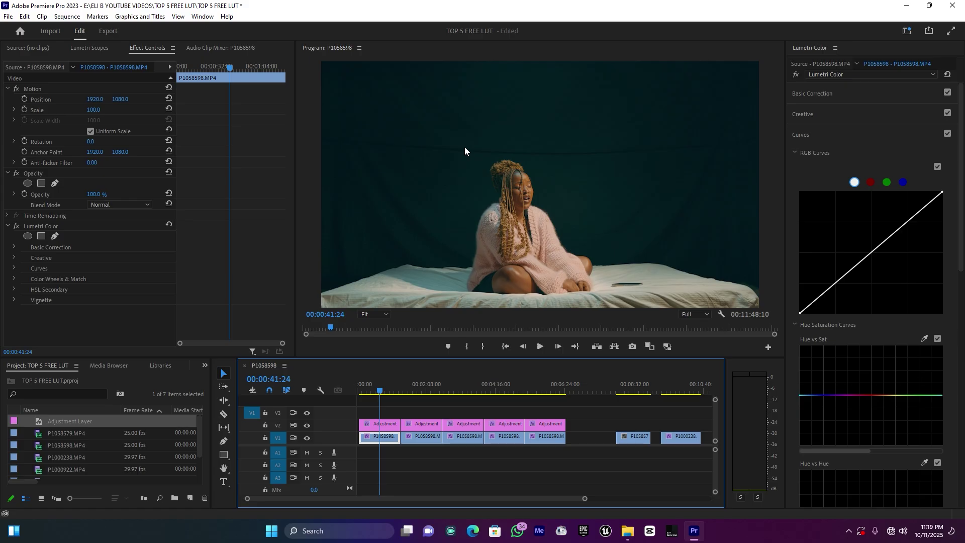
# - Review the five graded clips and the following P1058579 and P1000238 shots, then save the project
pyautogui.click(422, 390)
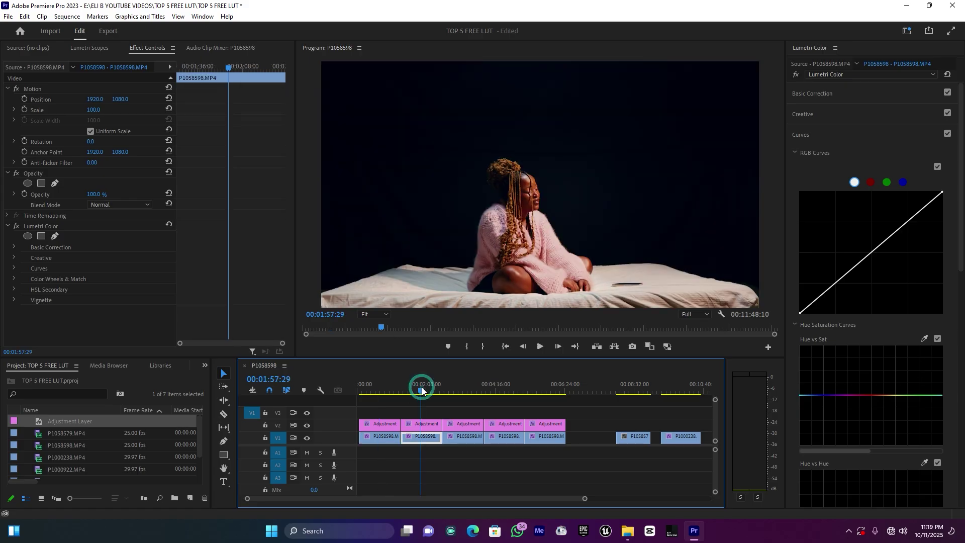
pyautogui.click(454, 390)
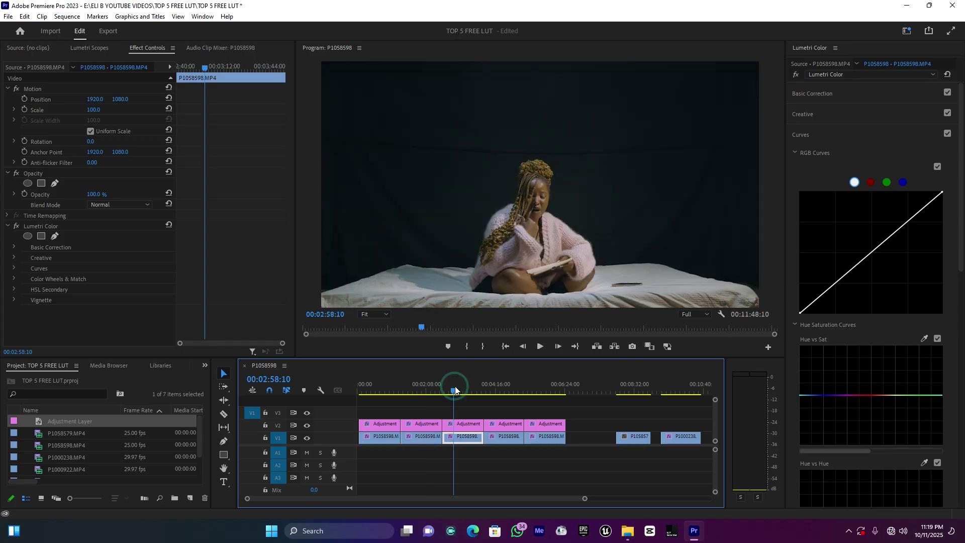
pyautogui.click(498, 385)
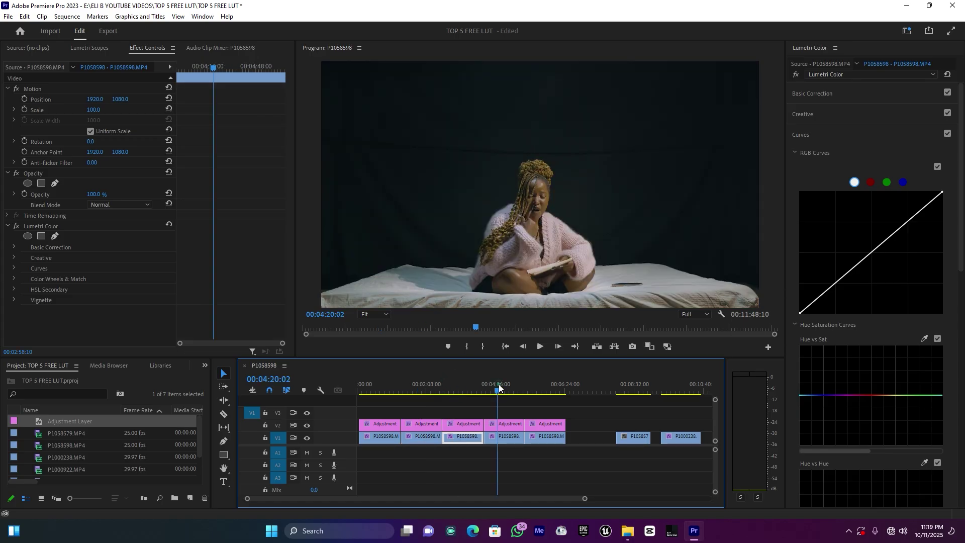
pyautogui.click(542, 385)
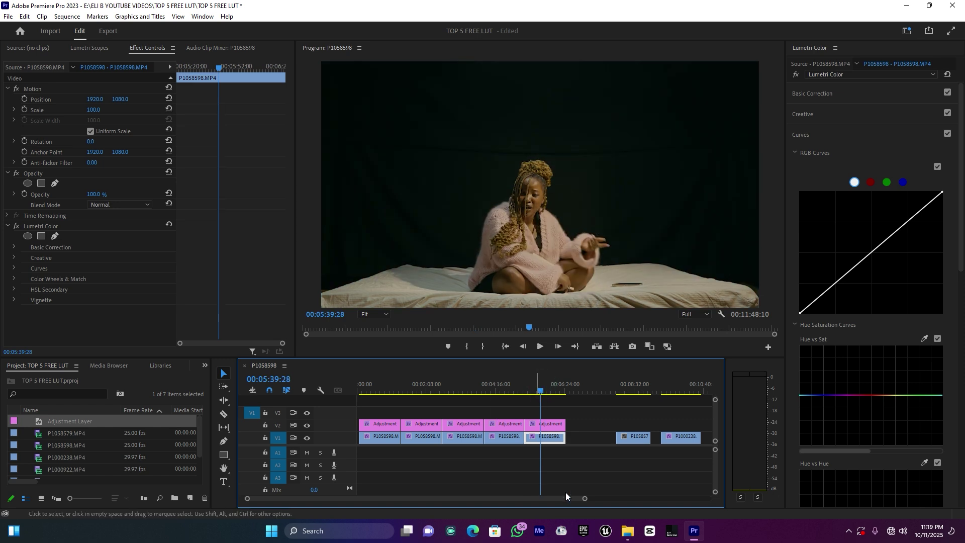
pyautogui.moveTo(584, 498); pyautogui.dragTo(654, 497)
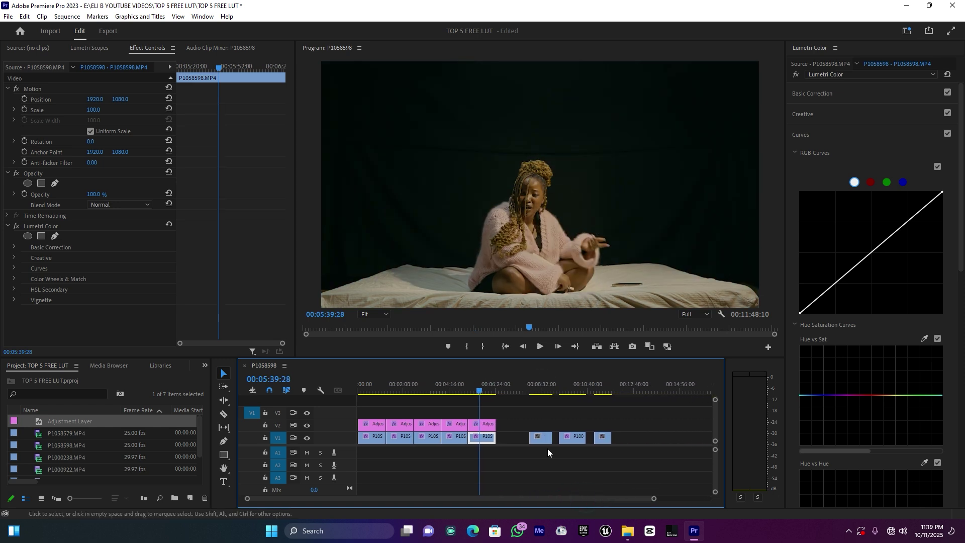
pyautogui.click(540, 388)
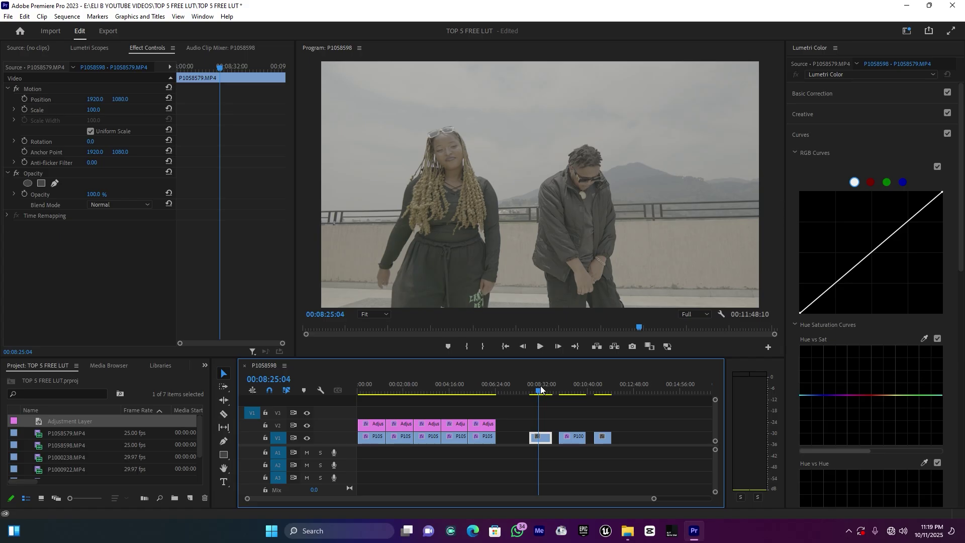
pyautogui.click(573, 390)
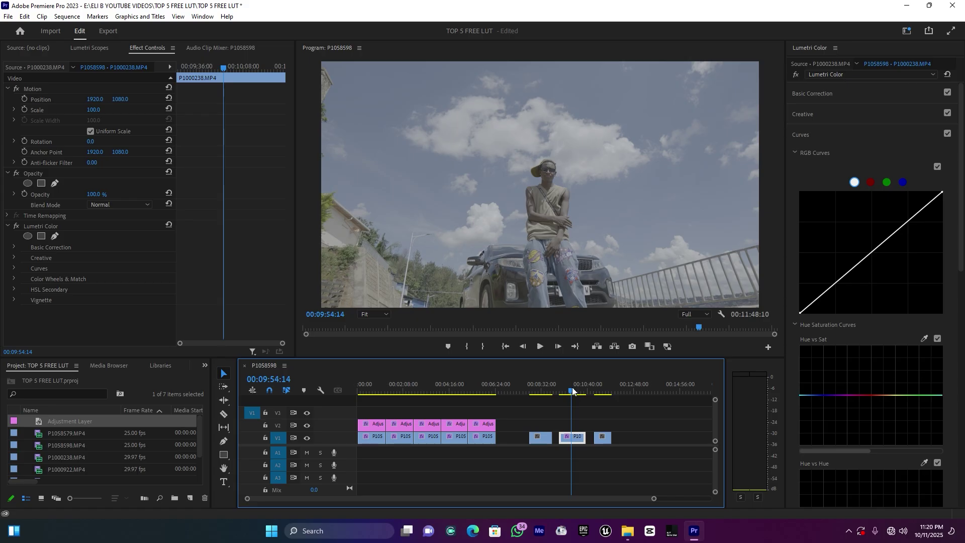
pyautogui.hotkey('ctrl', 's')
# - Return to clip P1058579, expand Basic Correction, and load LUT 1.cube as its Input LUT
pyautogui.moveTo(572, 389); pyautogui.dragTo(545, 390)
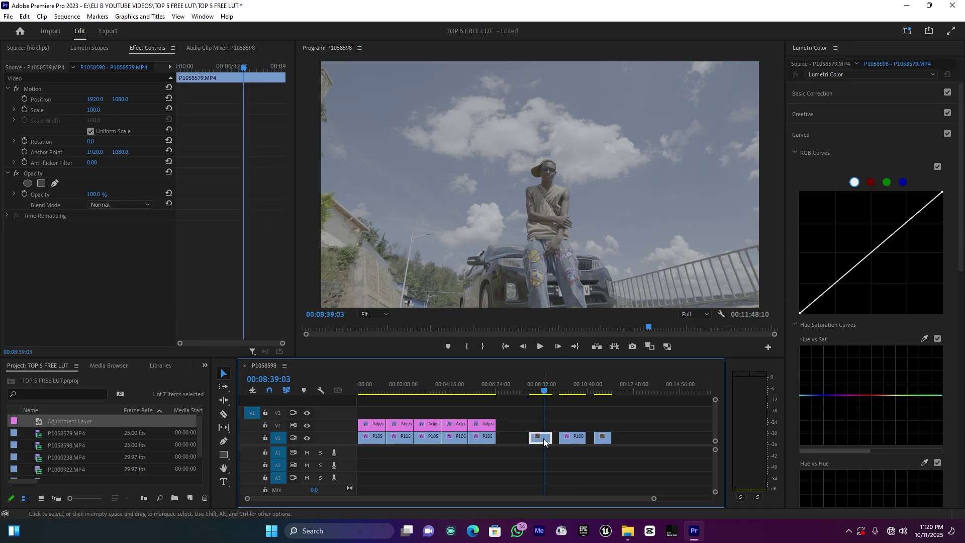
pyautogui.click(813, 94)
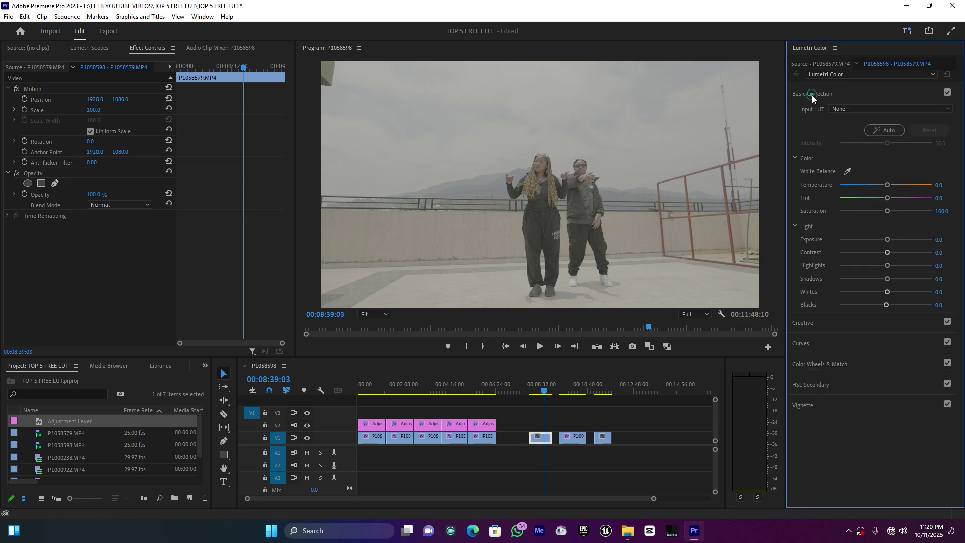
pyautogui.click(853, 107)
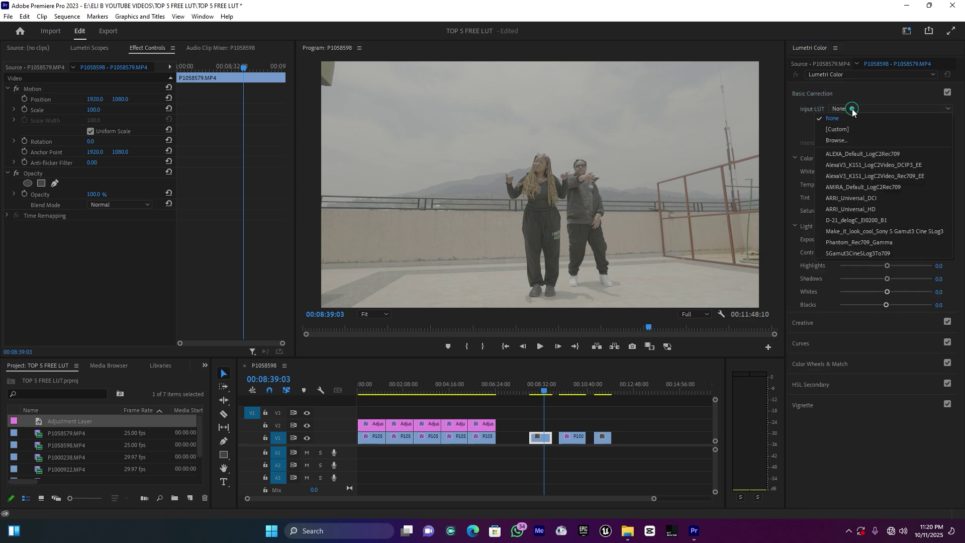
pyautogui.click(839, 140)
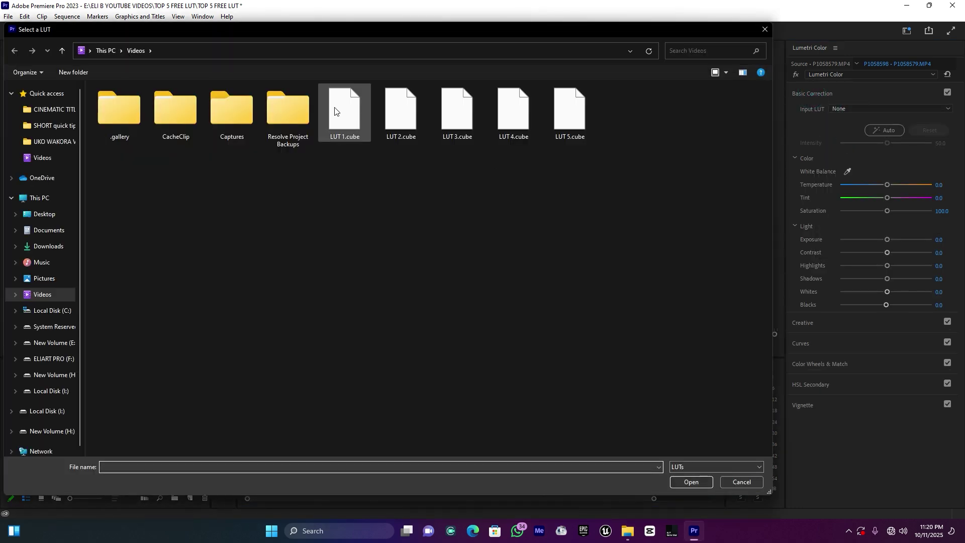
pyautogui.click(336, 111)
pyautogui.doubleClick(337, 108)
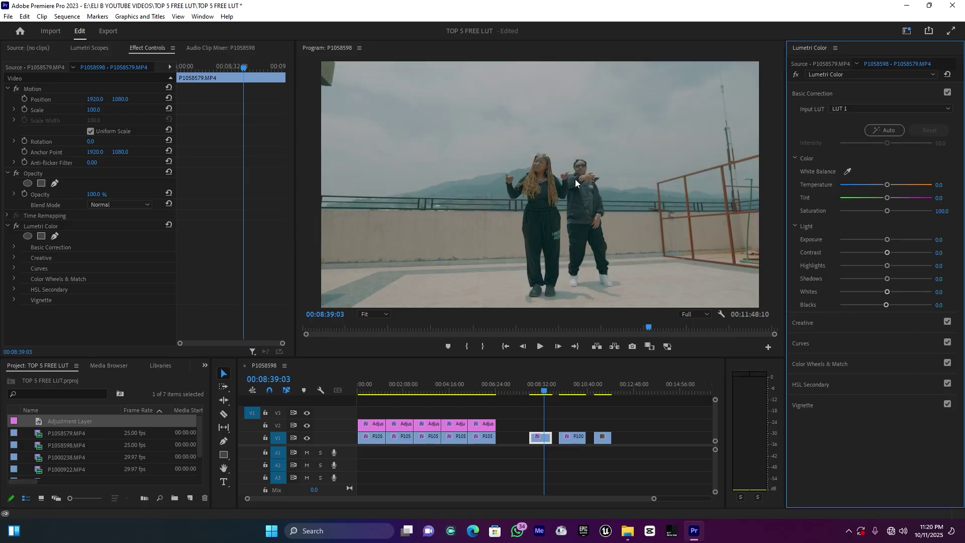
# - Scrub the clip to preview LUT 1, then try LUT 5 and LUT 4 as the Input LUT
pyautogui.click(535, 392)
pyautogui.moveTo(535, 392); pyautogui.dragTo(538, 392)
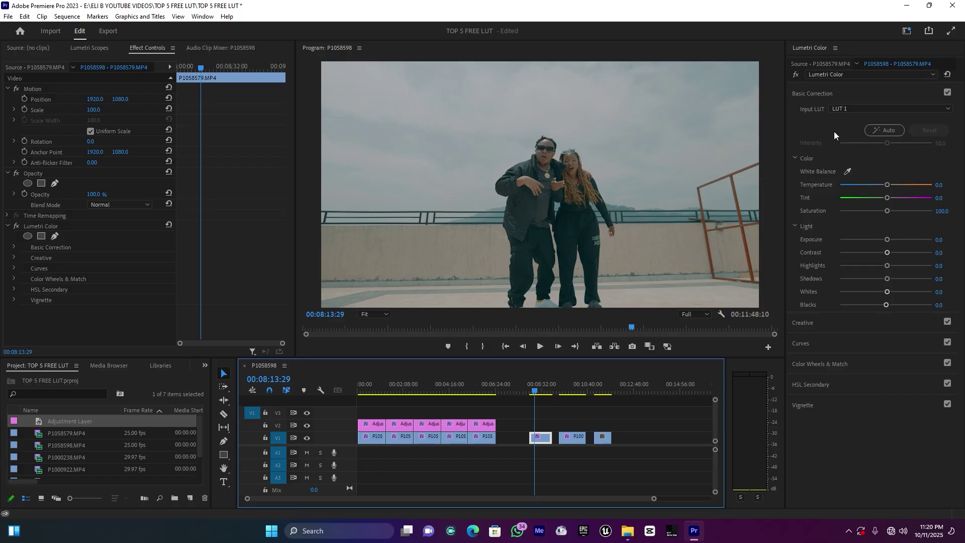
pyautogui.click(848, 109)
pyautogui.click(838, 138)
pyautogui.doubleClick(555, 111)
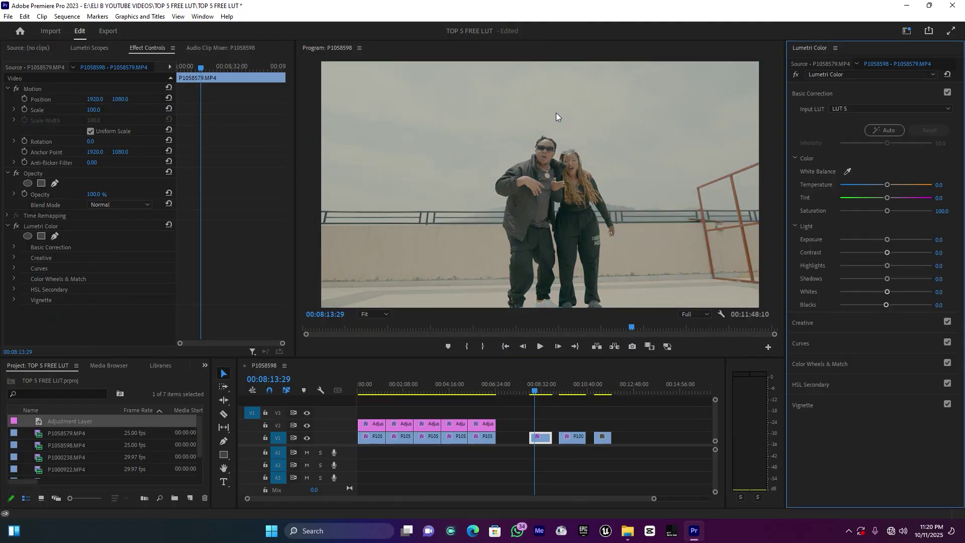
pyautogui.click(855, 107)
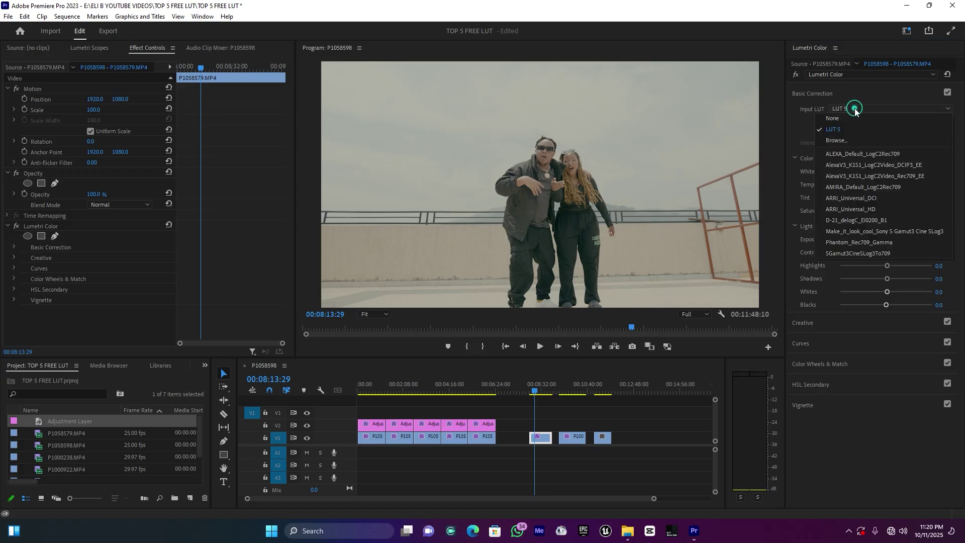
pyautogui.click(847, 140)
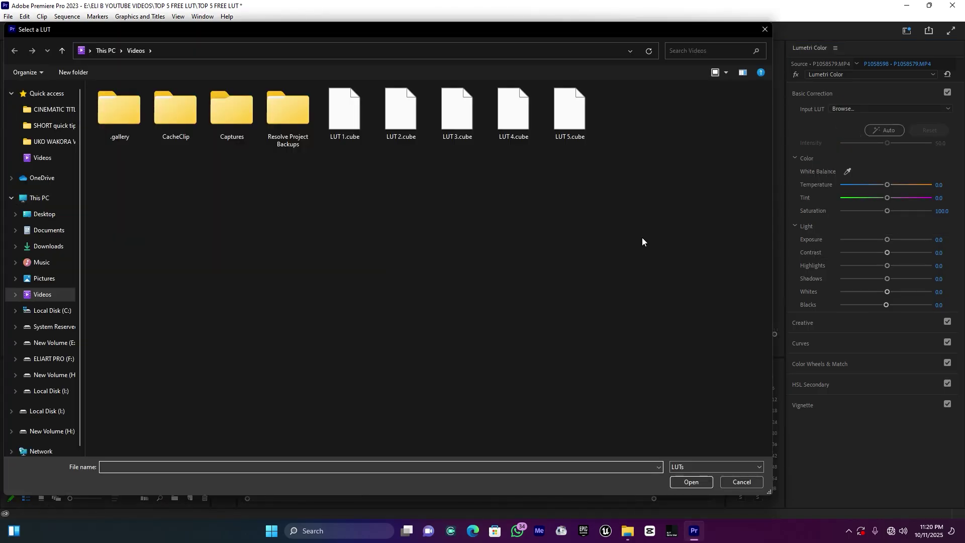
pyautogui.doubleClick(511, 119)
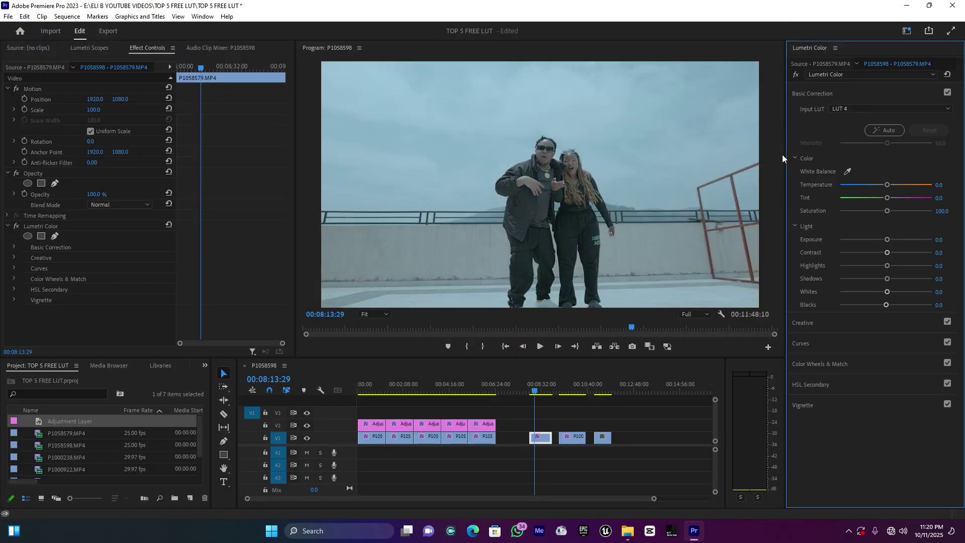
# - Load LUT 2.cube as the final Input LUT and play back the clip to preview it
pyautogui.click(851, 108)
pyautogui.click(828, 141)
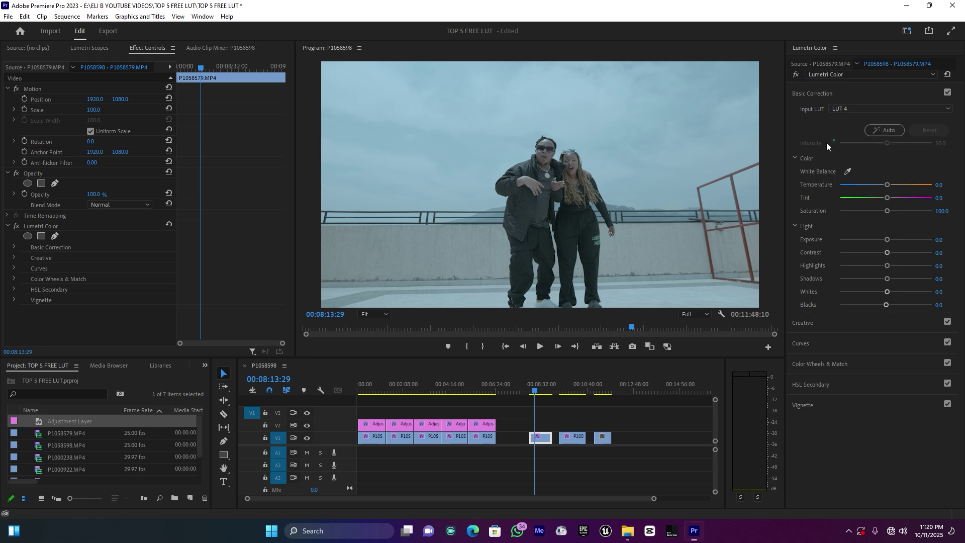
pyautogui.doubleClick(397, 111)
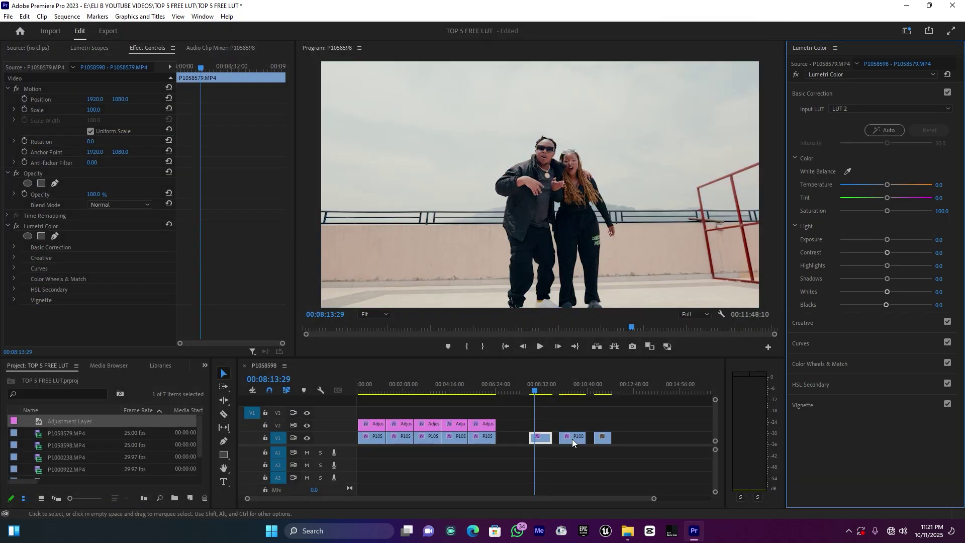
pyautogui.press('space')
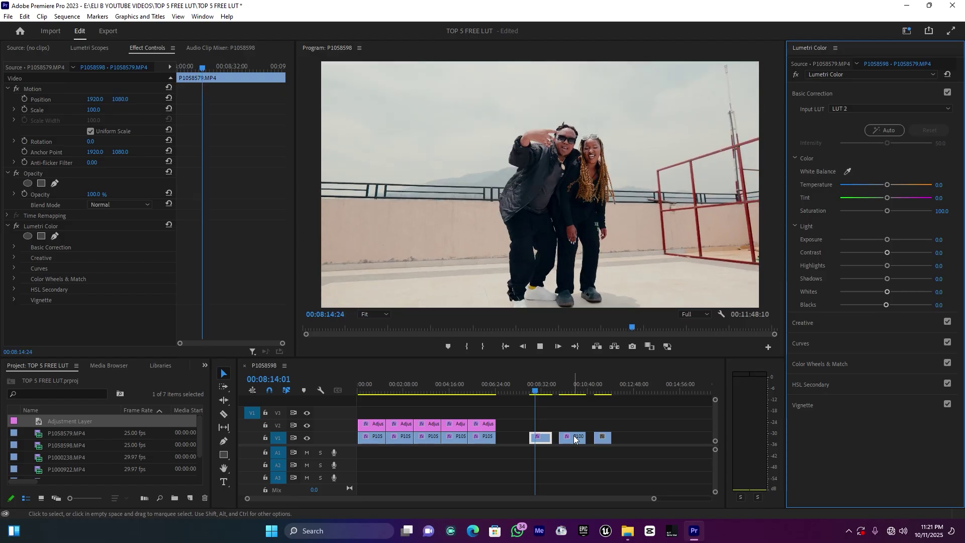
pyautogui.press('space')
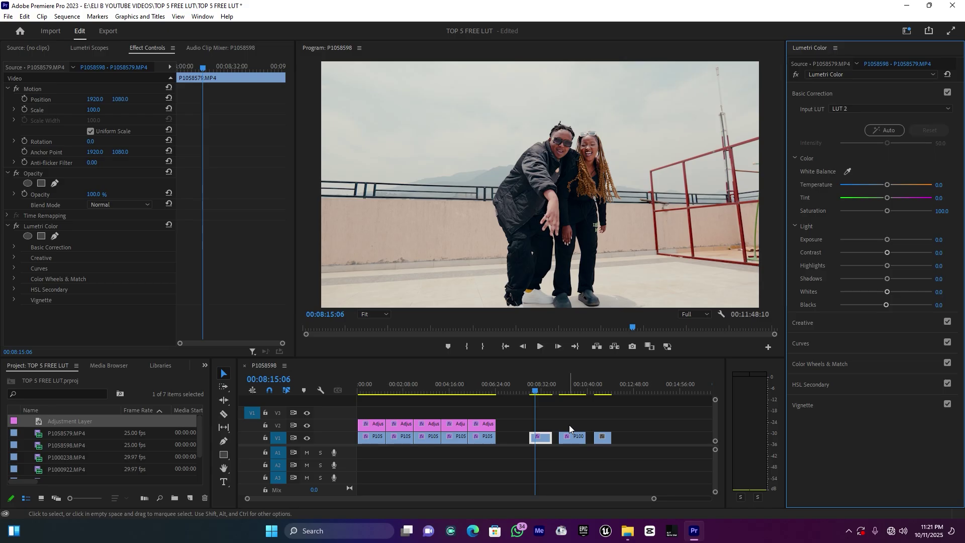
# - Move to clip P1000238 and load LUT 4.cube as its Input LUT
pyautogui.click(569, 383)
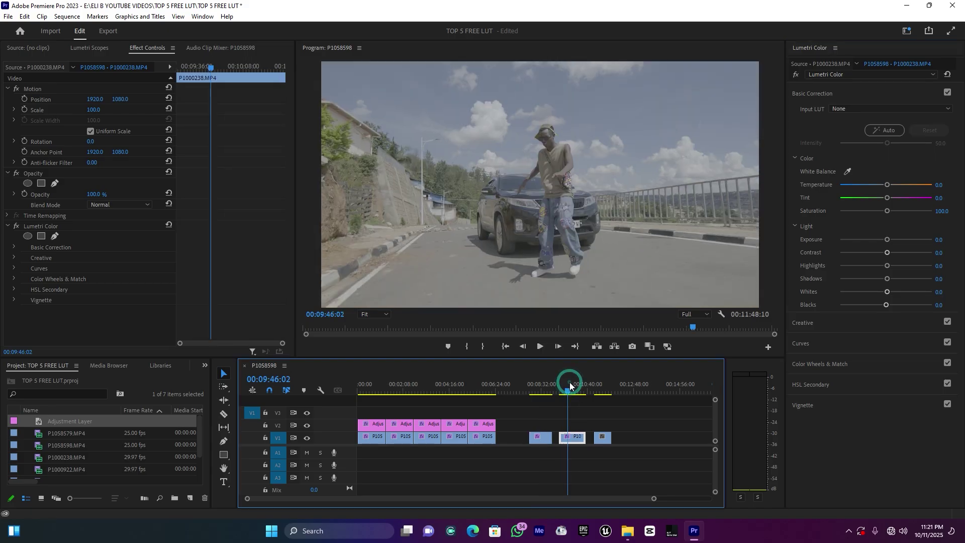
pyautogui.click(855, 112)
pyautogui.click(841, 139)
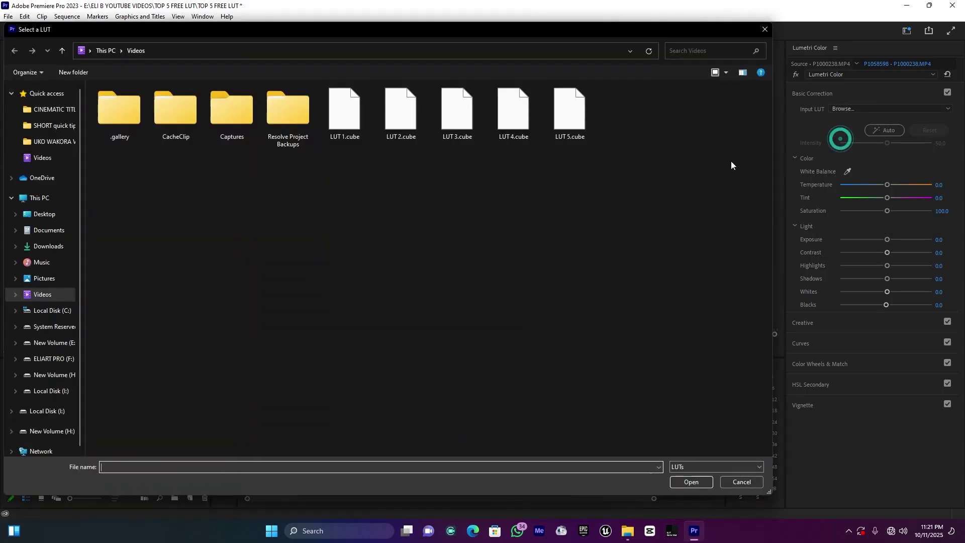
pyautogui.doubleClick(507, 119)
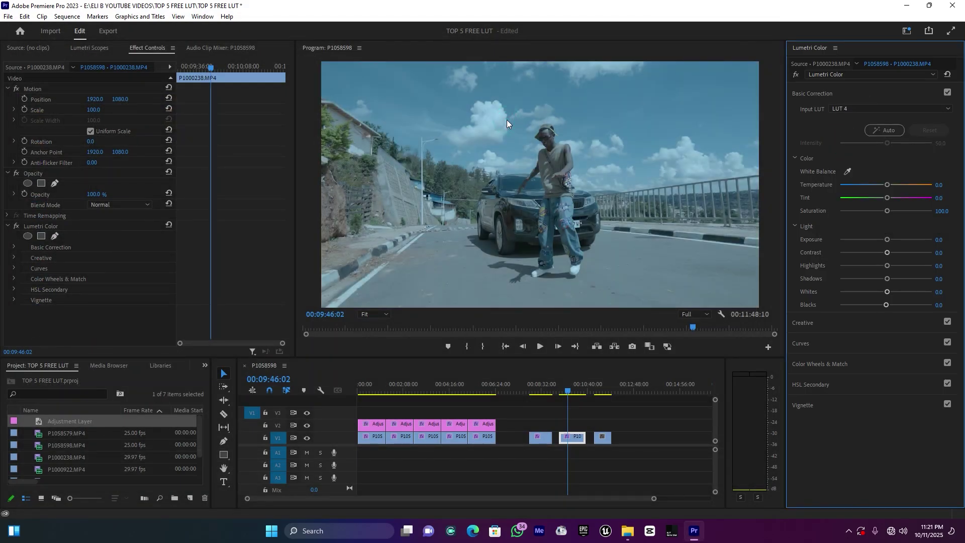
# - Switch the Input LUT to LUT 5.cube and raise Contrast to about 39.1
pyautogui.click(848, 105)
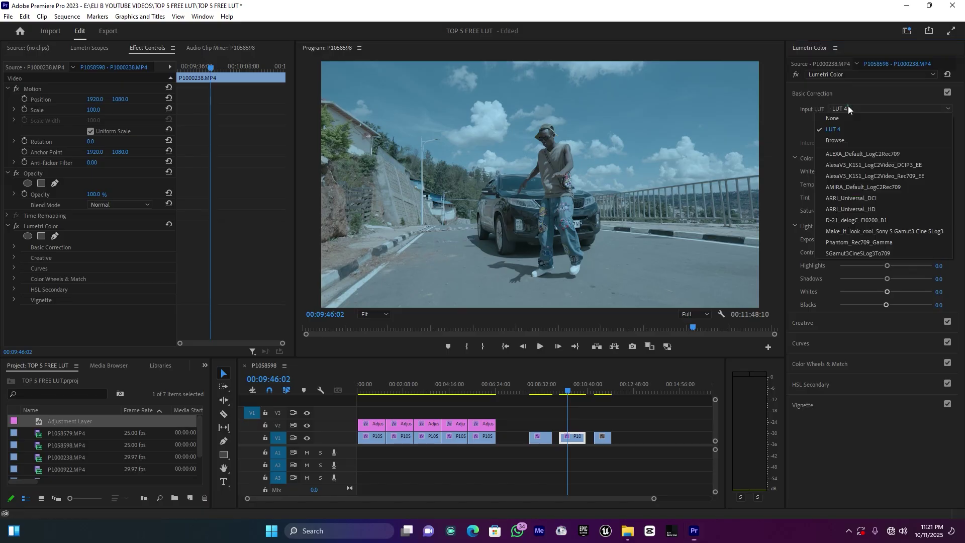
pyautogui.click(845, 140)
pyautogui.doubleClick(565, 119)
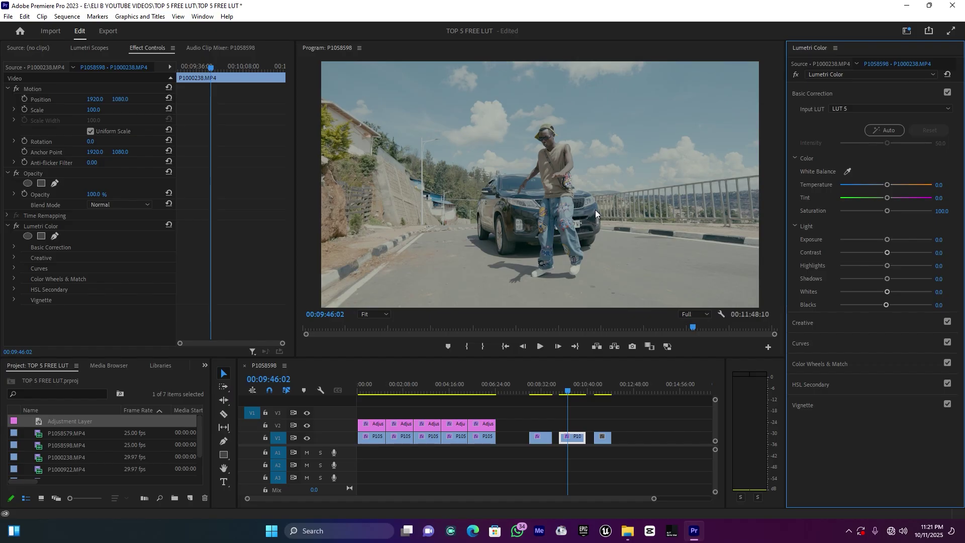
pyautogui.moveTo(887, 253)
pyautogui.mouseDown()
pyautogui.moveTo(955, 254)
pyautogui.moveTo(905, 254)
pyautogui.mouseUp()
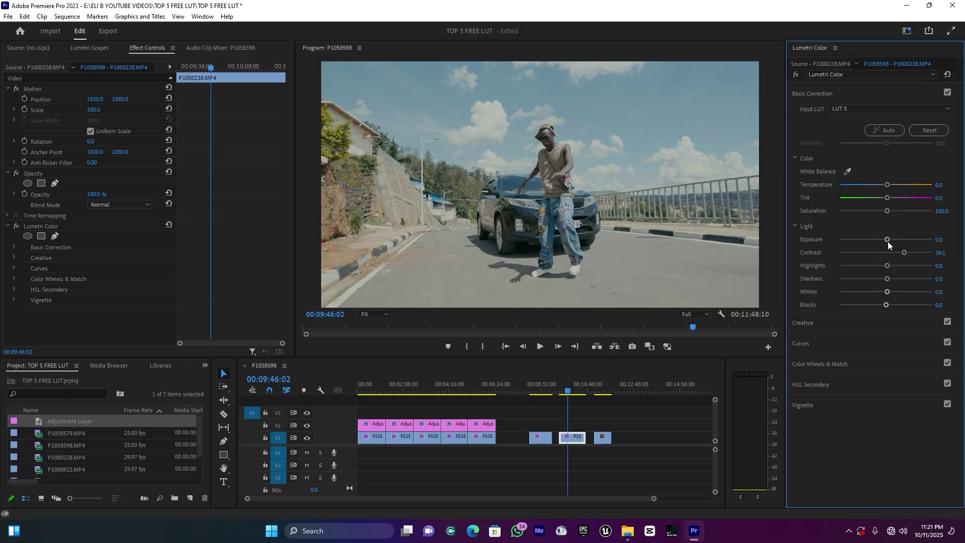
# - Select the schoolboys clip P1000923 and load LUT 1.cube as its Input LUT
pyautogui.click(601, 390)
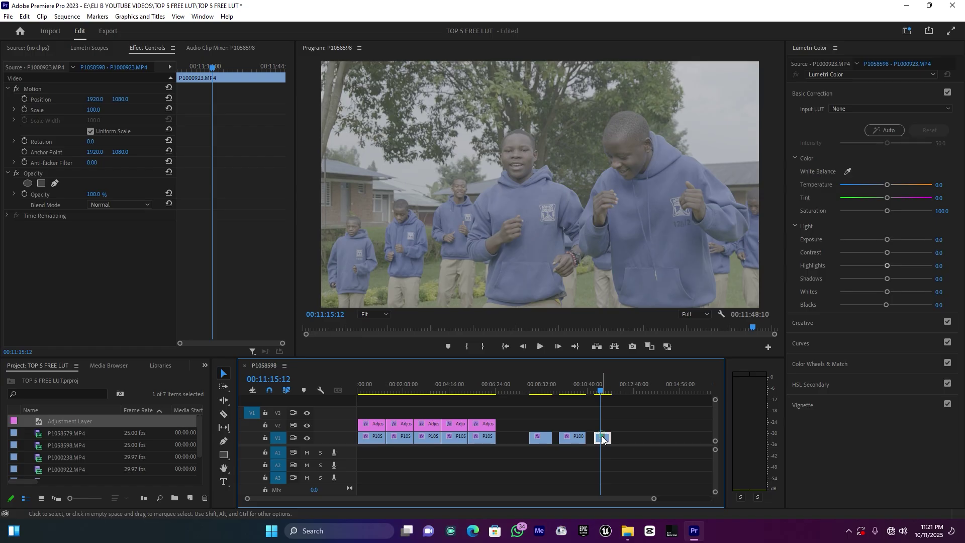
pyautogui.click(605, 391)
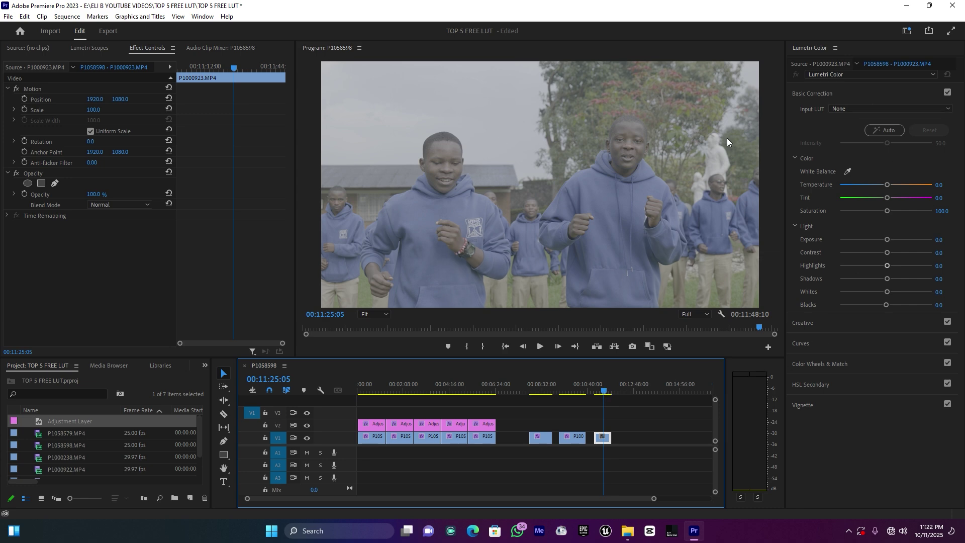
pyautogui.click(885, 109)
pyautogui.click(840, 138)
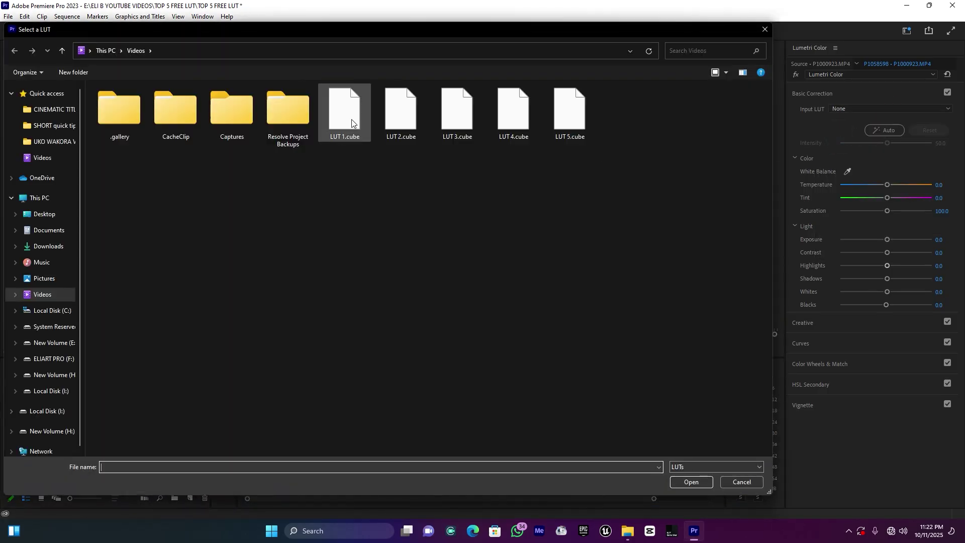
pyautogui.doubleClick(349, 120)
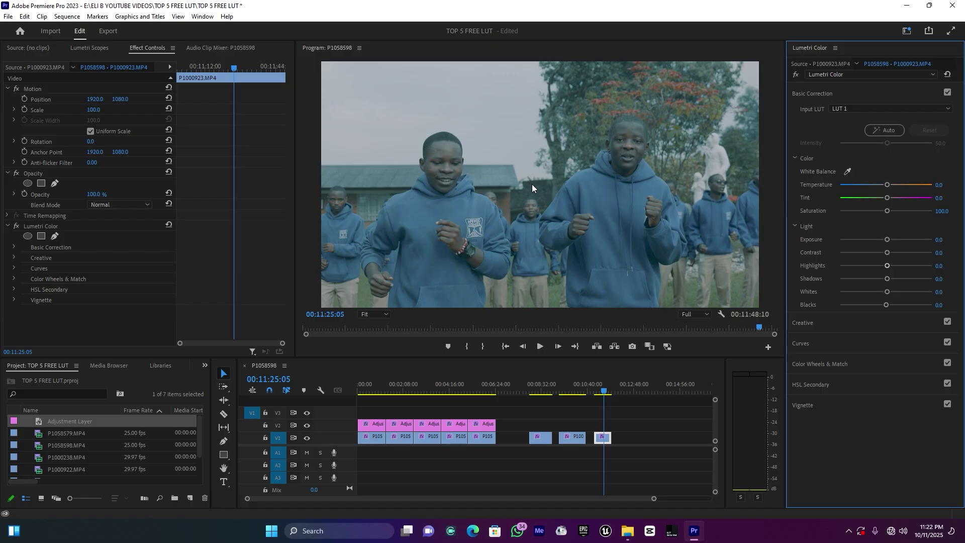
# - Try LUT 2.cube and then LUT 3.cube as the Input LUT
pyautogui.click(840, 109)
pyautogui.click(833, 138)
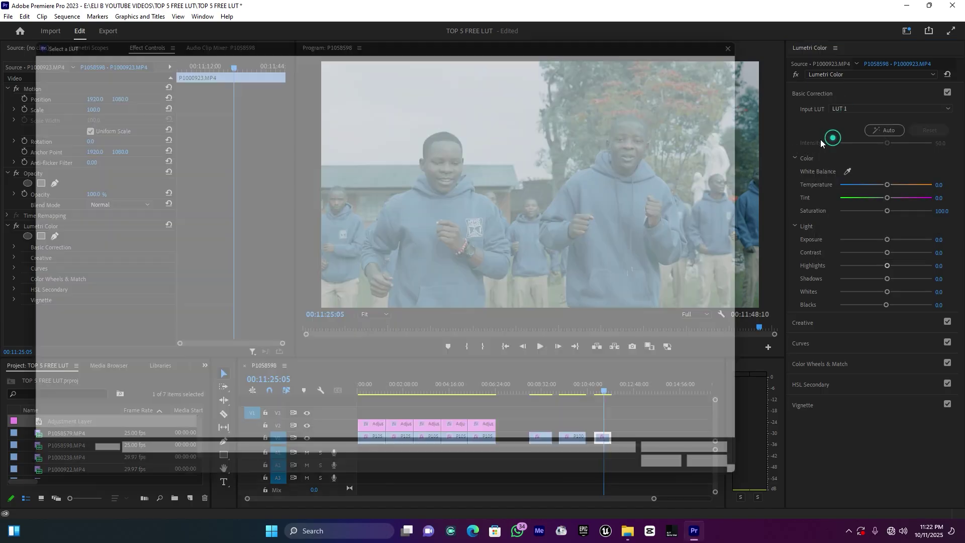
pyautogui.doubleClick(393, 122)
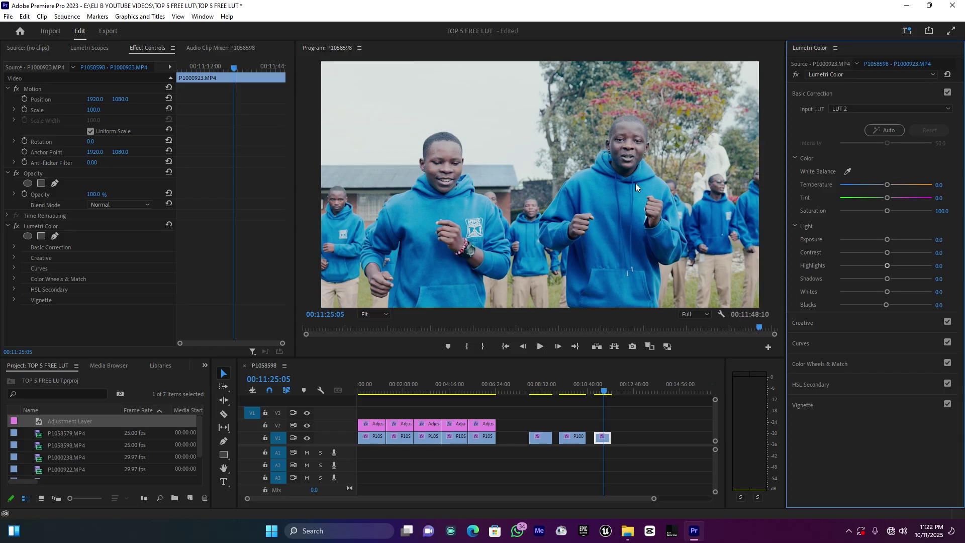
pyautogui.click(855, 108)
pyautogui.click(835, 138)
pyautogui.click(456, 133)
pyautogui.doubleClick(456, 133)
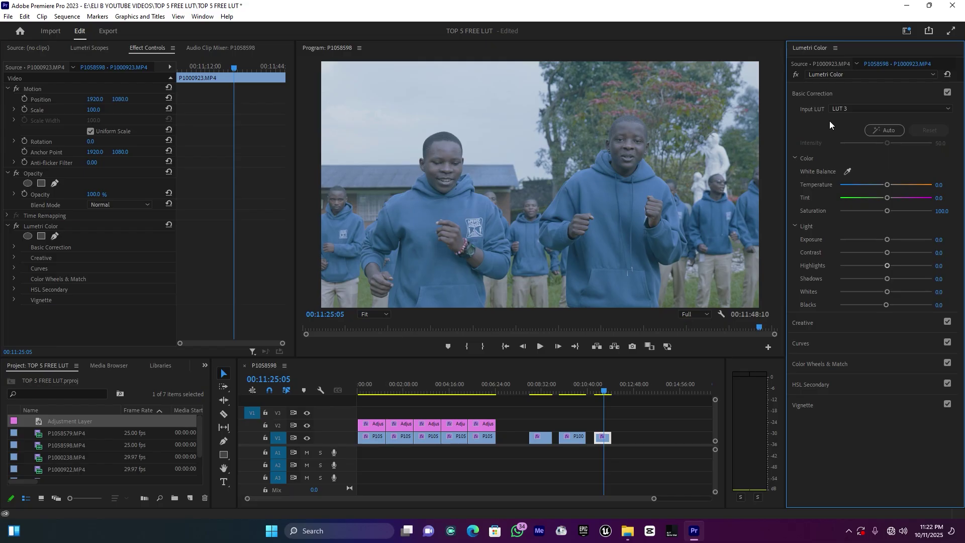
# - Try LUT 4.cube, then settle on LUT 5.cube as the Input LUT
pyautogui.click(838, 108)
pyautogui.click(835, 137)
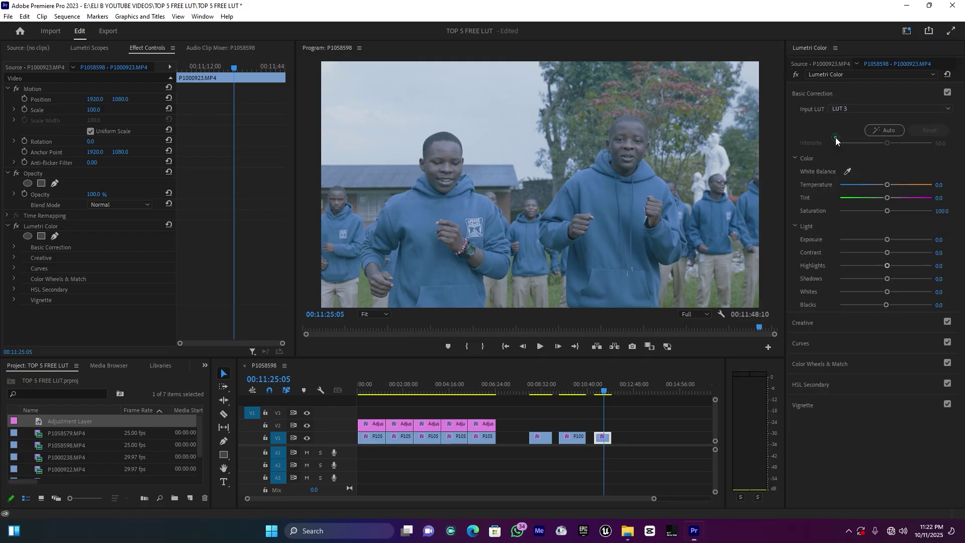
pyautogui.doubleClick(505, 111)
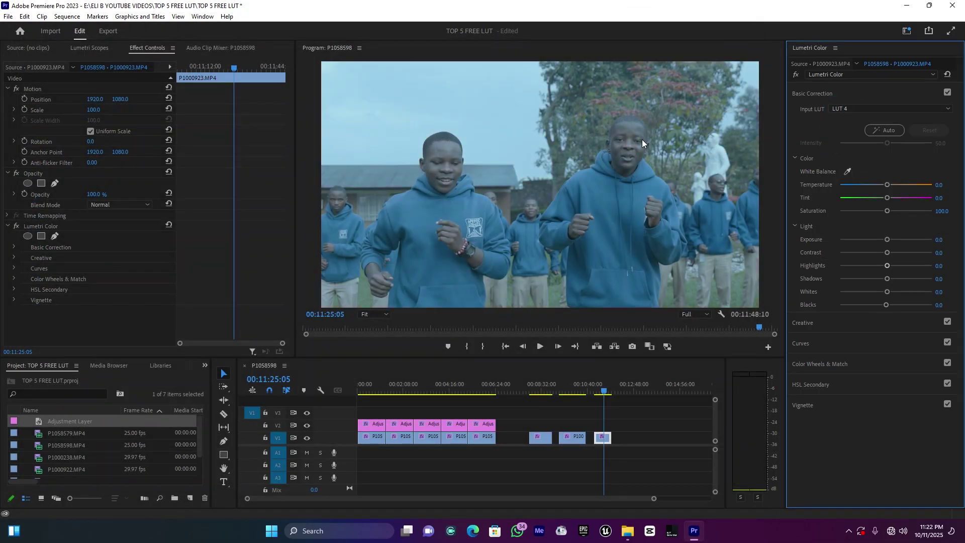
pyautogui.click(859, 109)
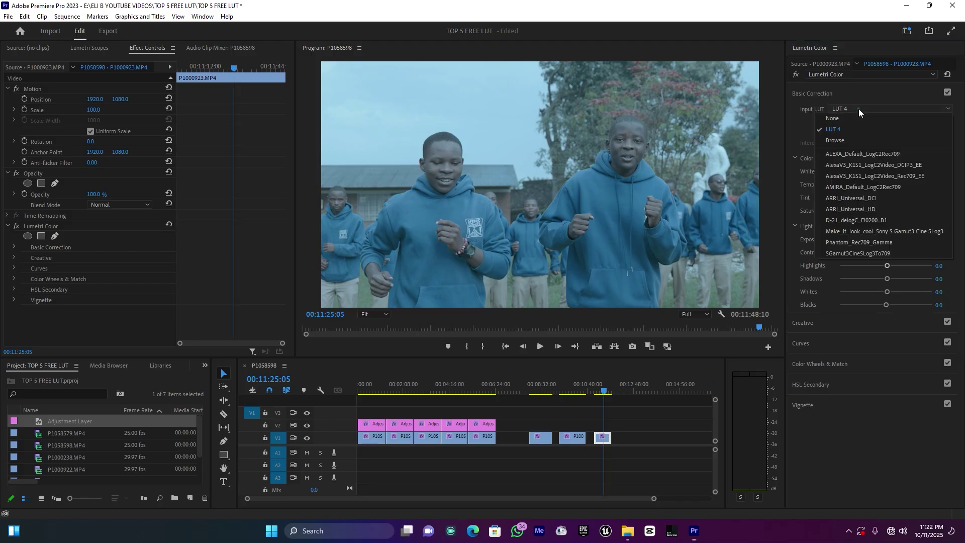
pyautogui.click(837, 138)
pyautogui.click(578, 118)
pyautogui.doubleClick(578, 118)
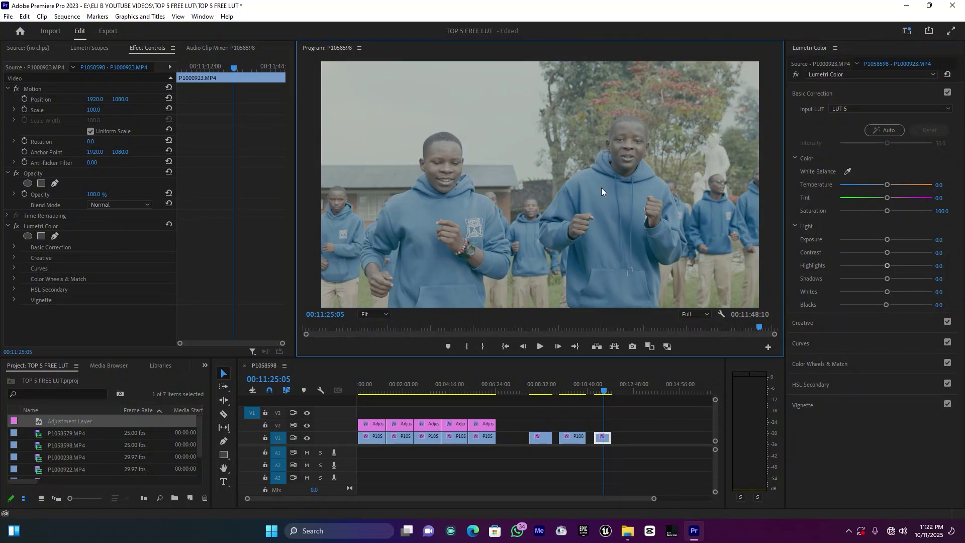
# - Drag Contrast to 100, Saturation to 123.9 and Blacks to -39.1, then collapse Basic Correction
pyautogui.moveTo(889, 251); pyautogui.dragTo(942, 256)
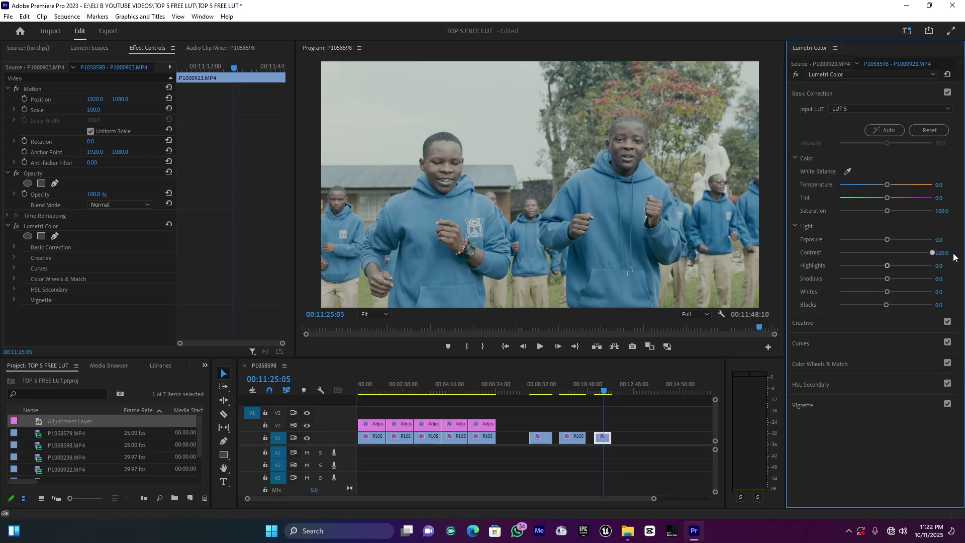
pyautogui.moveTo(896, 213); pyautogui.dragTo(899, 214)
pyautogui.moveTo(878, 305); pyautogui.dragTo(869, 305)
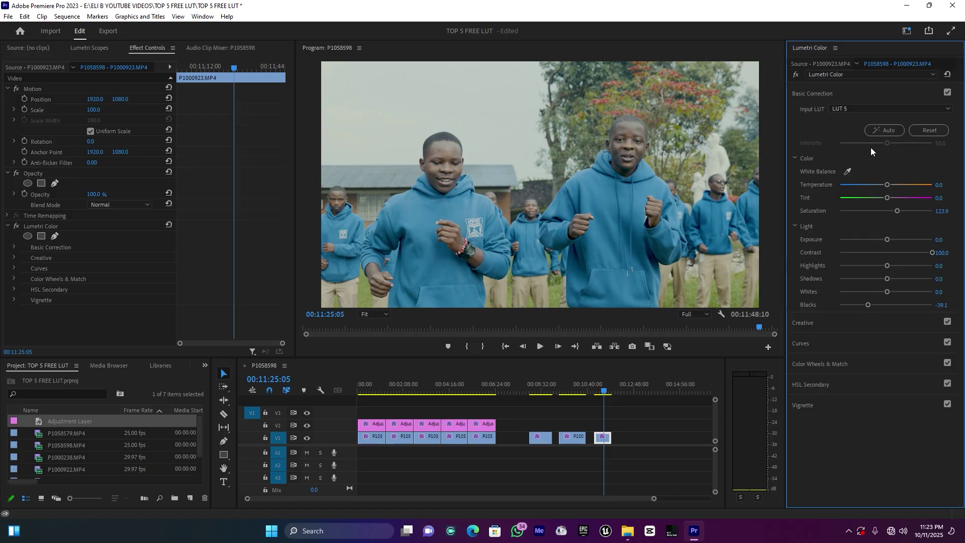
pyautogui.click(819, 91)
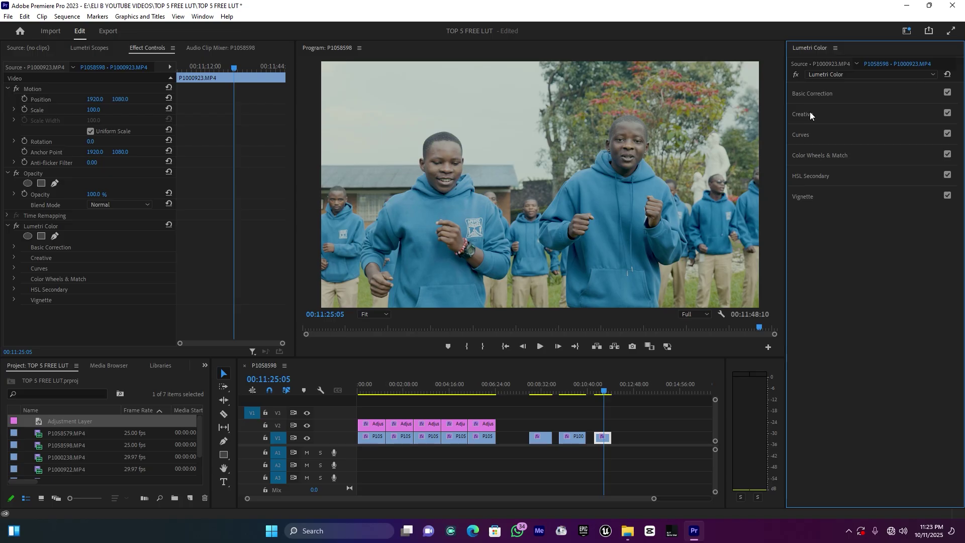
# - Reload LUT 2.cube on P1000923, lower Contrast to 15.2 and lift Blacks to about -7.6
pyautogui.click(825, 92)
pyautogui.click(846, 107)
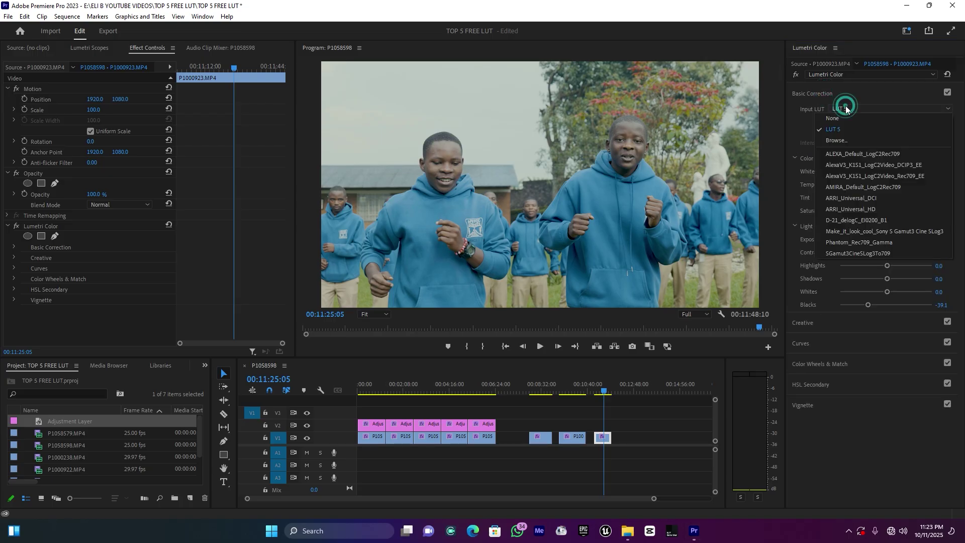
pyautogui.click(837, 140)
pyautogui.click(393, 121)
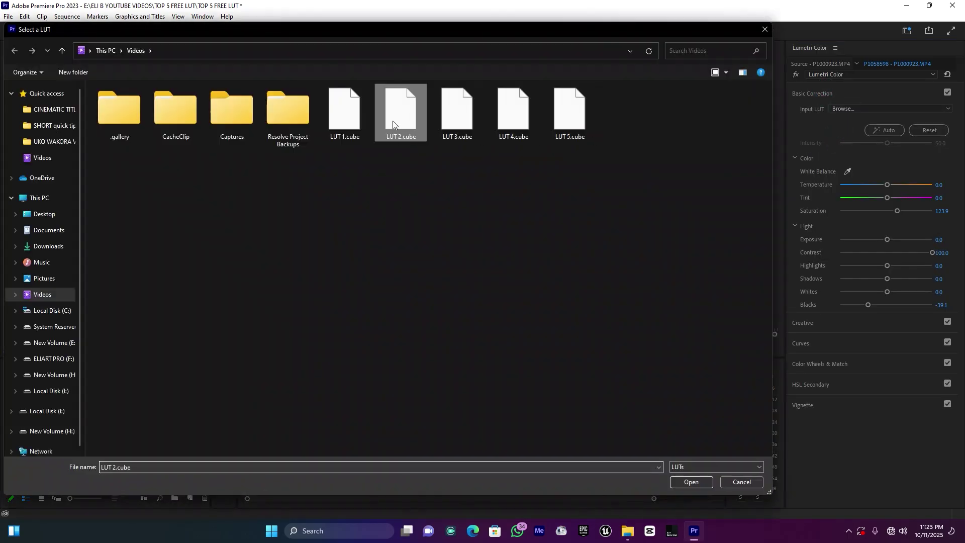
pyautogui.doubleClick(393, 120)
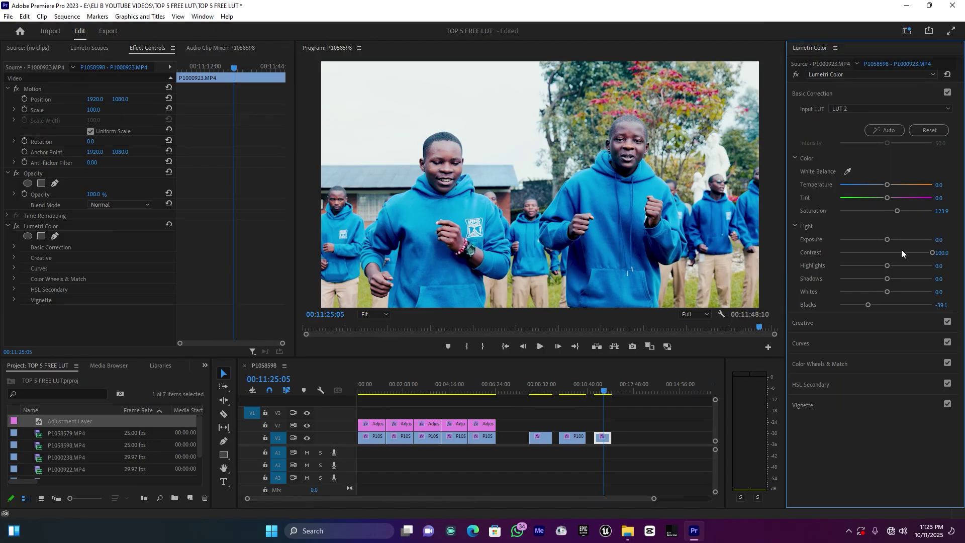
pyautogui.moveTo(902, 251); pyautogui.dragTo(870, 266)
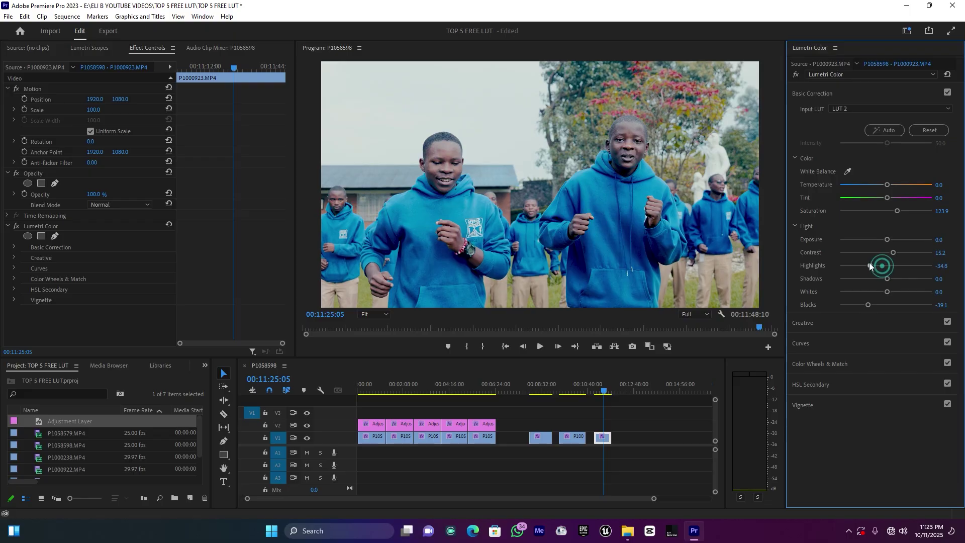
pyautogui.moveTo(870, 307); pyautogui.dragTo(883, 309)
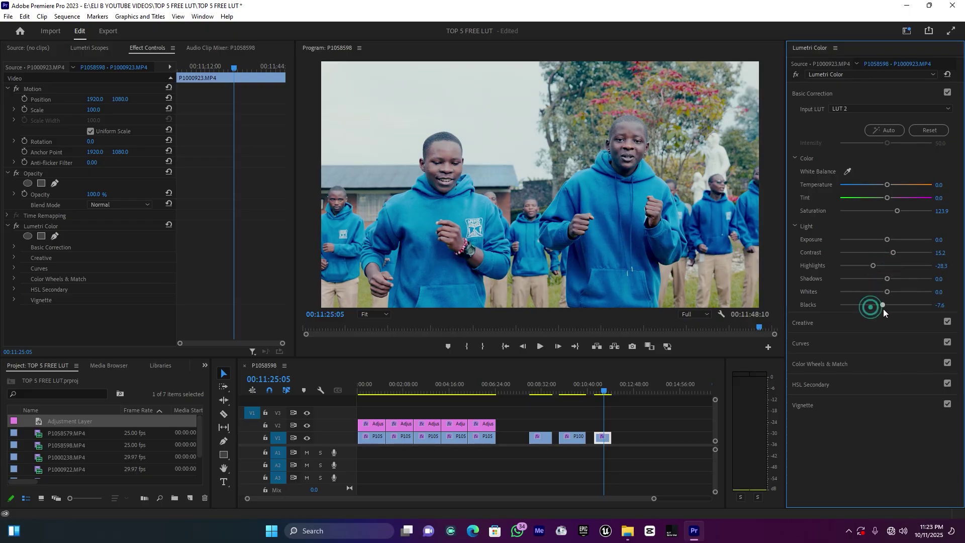